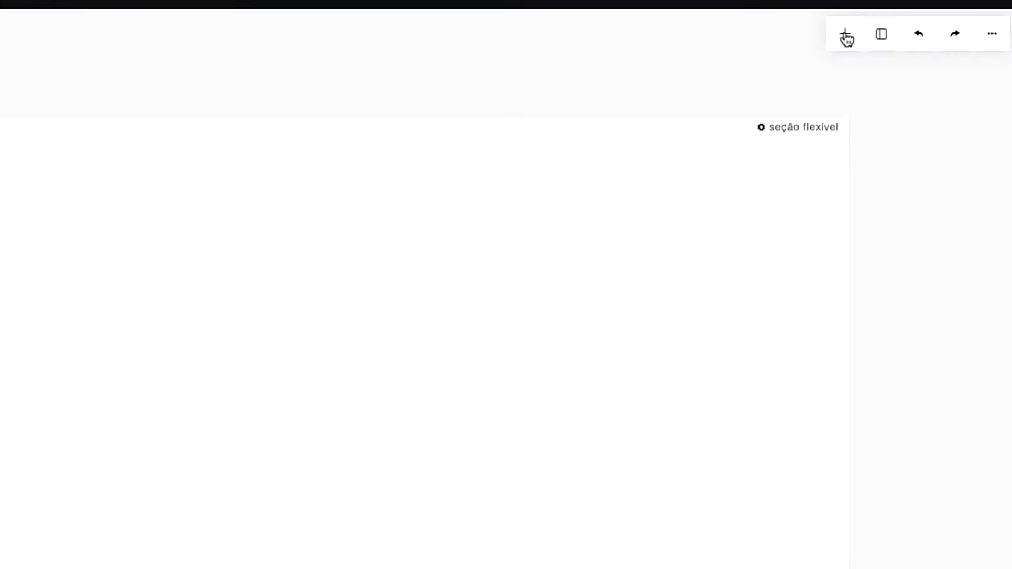
- Add an Imagem element to the blank section and move it toward the section's upper-left area
left_click(846, 35)
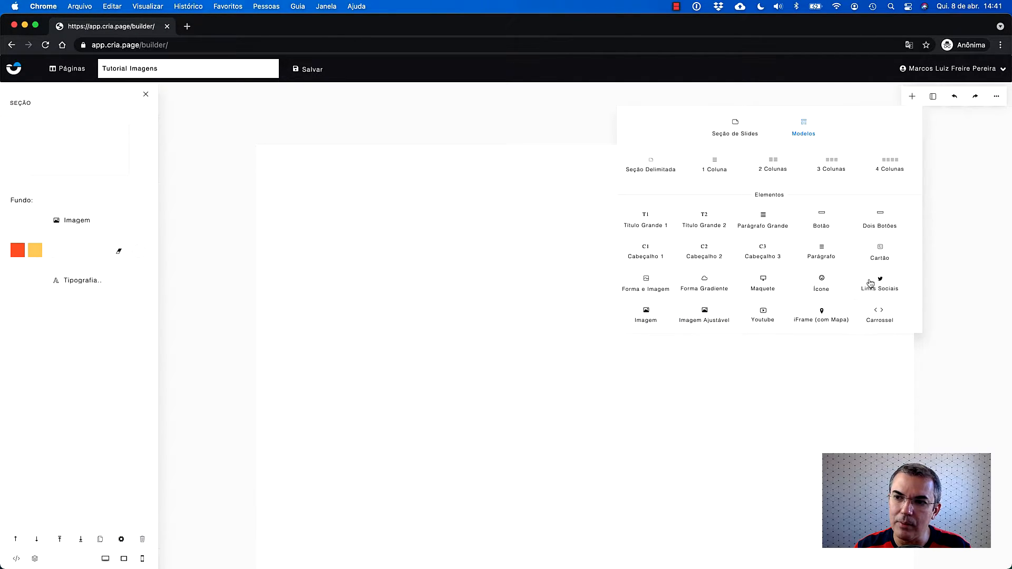
left_click(647, 315)
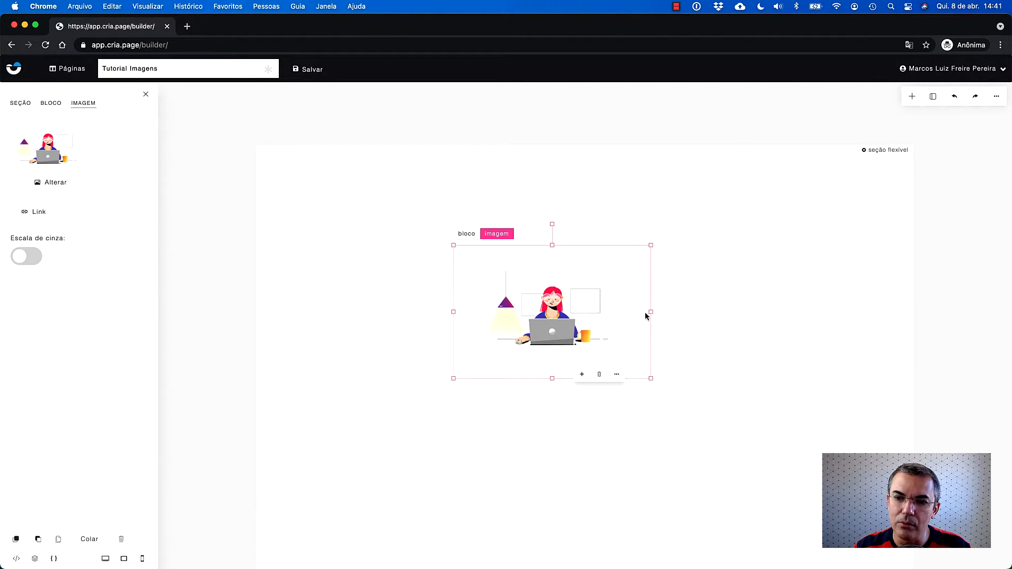
left_click_drag(602, 264, 512, 235)
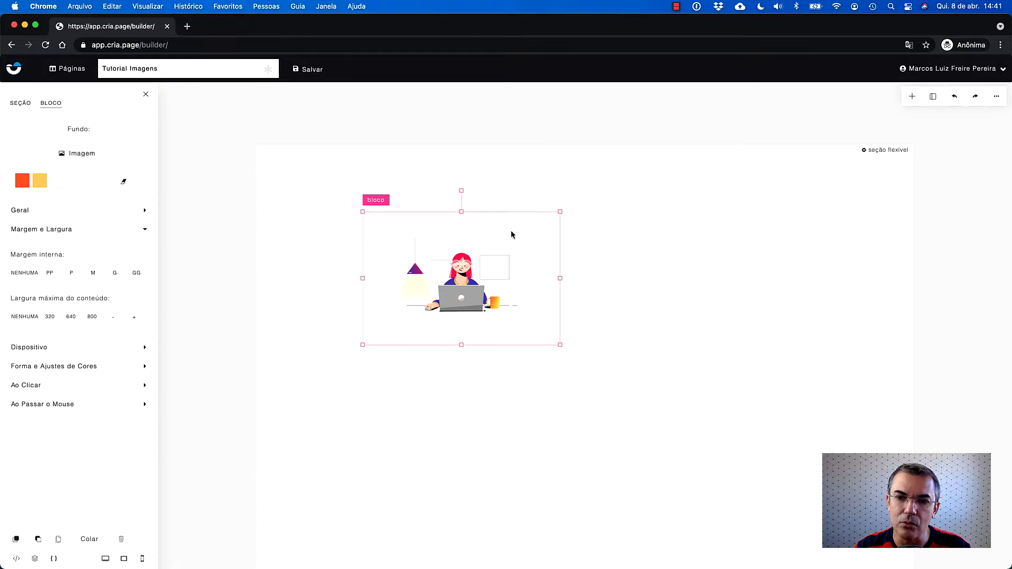
- Replace the placeholder illustration by uploading drop1.jpeg from the Paginas de Venda folder
left_click(472, 274)
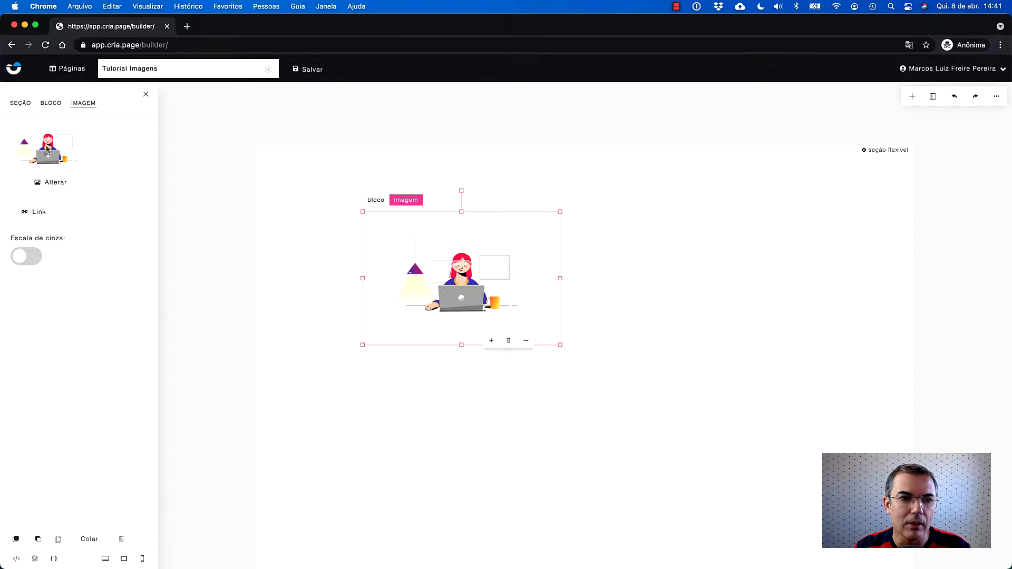
left_click(55, 184)
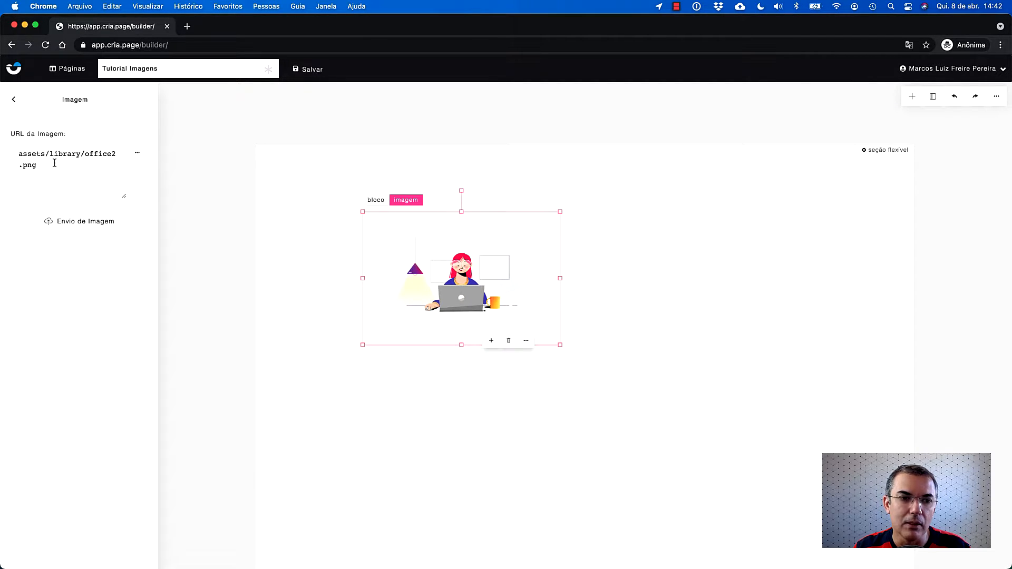
left_click(81, 225)
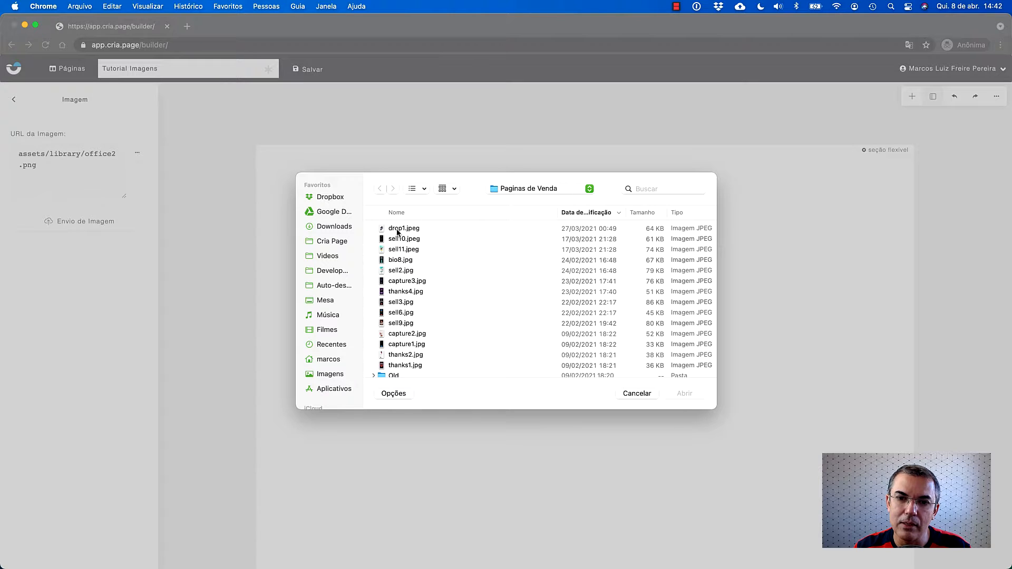
left_click(398, 230)
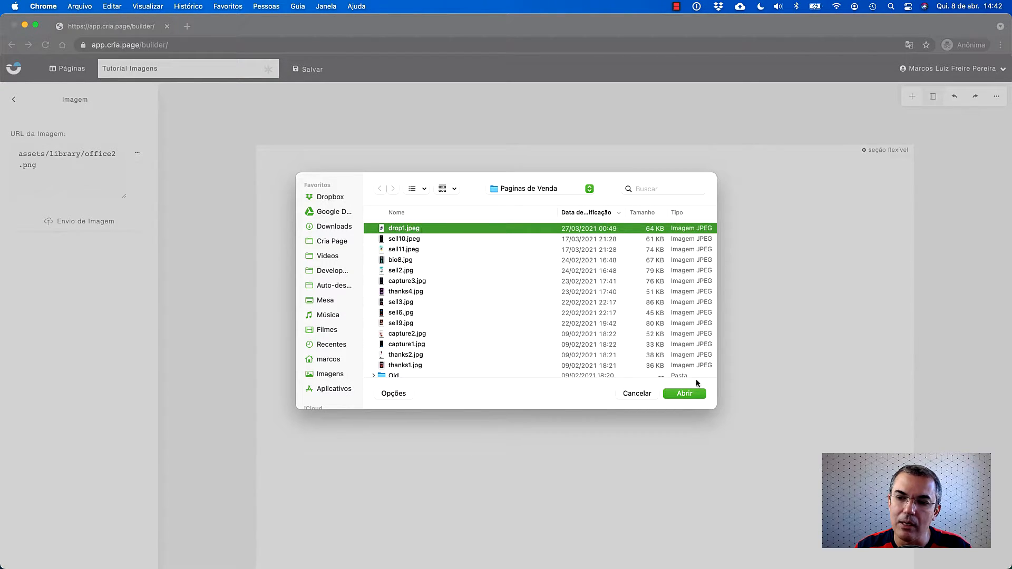
left_click(685, 393)
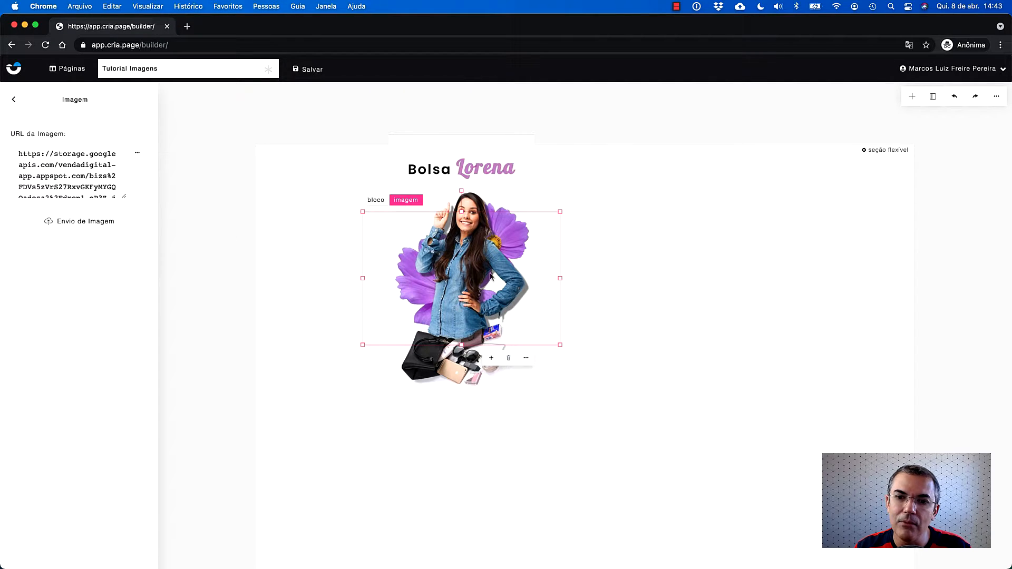
- Move the Bolsa Lorena image slightly down and toward the section's left edge
left_click(684, 294)
left_click(482, 266)
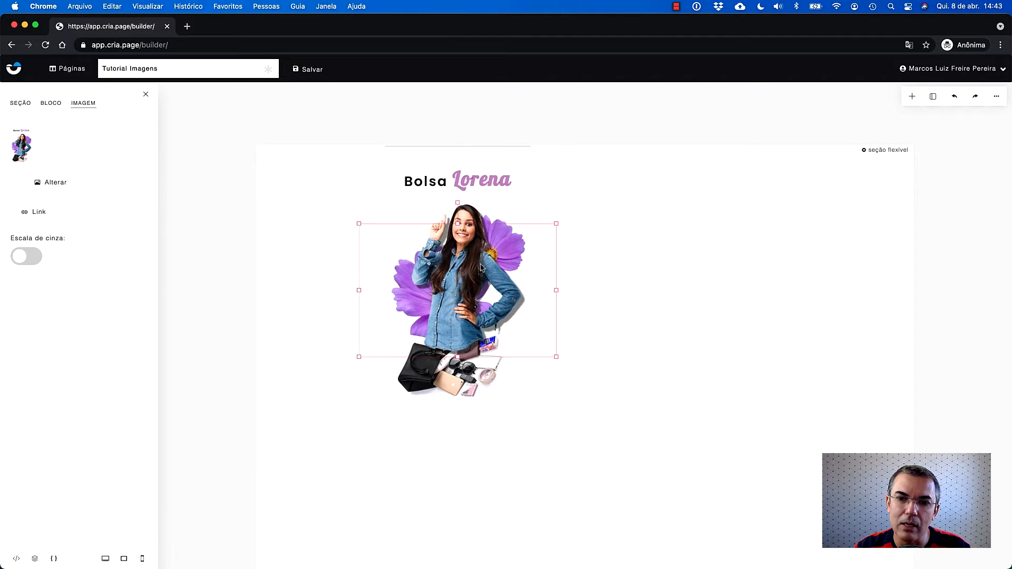
left_click(564, 285)
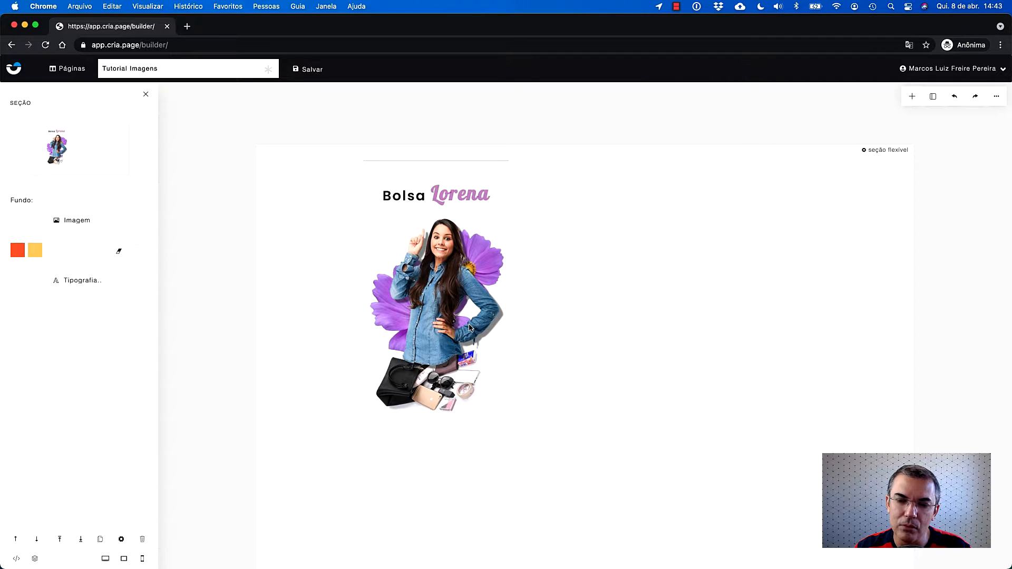
- Try the grayscale effect on the Bolsa Lorena image and restore its colors
left_click(449, 323)
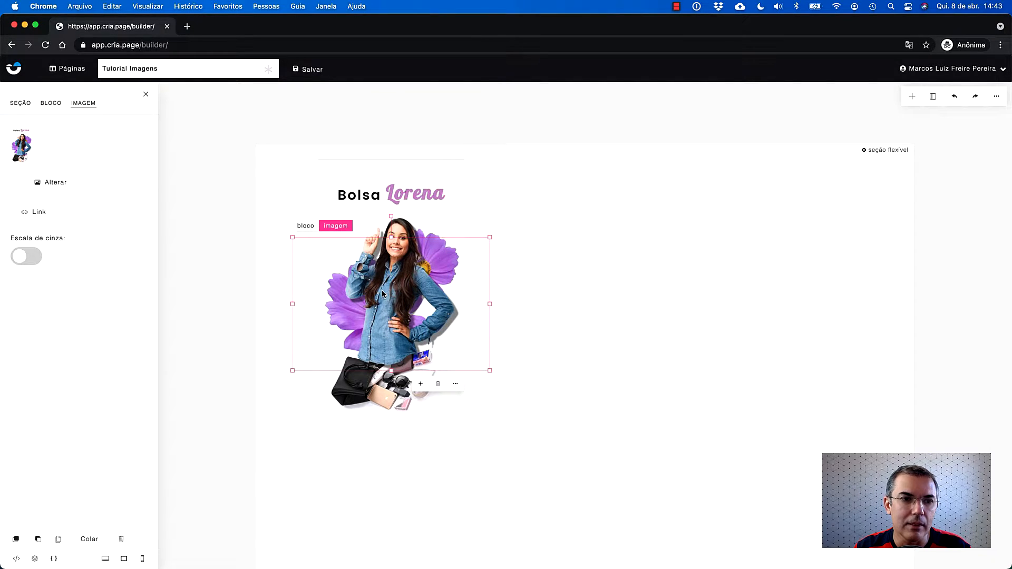
left_click(26, 257)
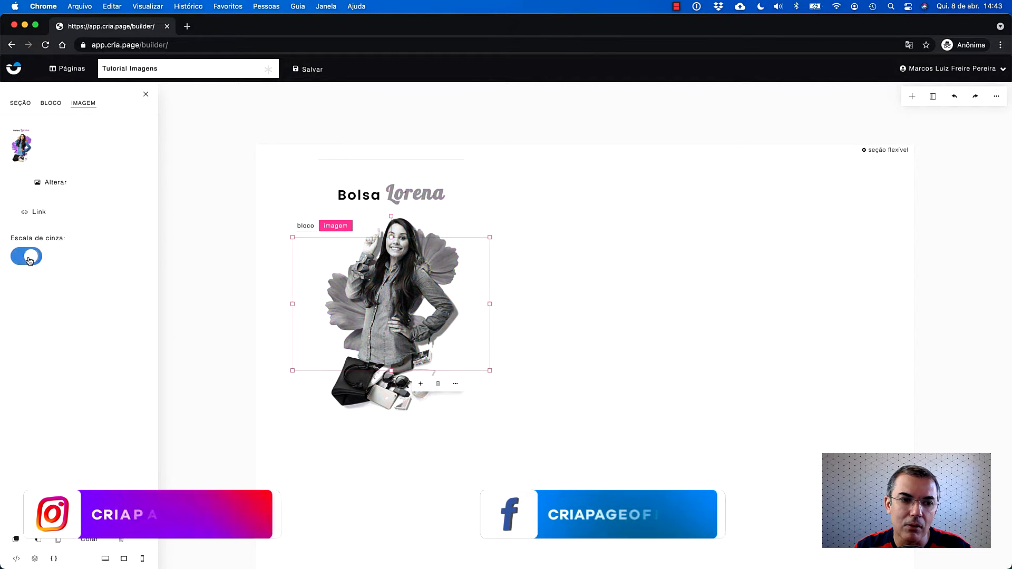
left_click(29, 258)
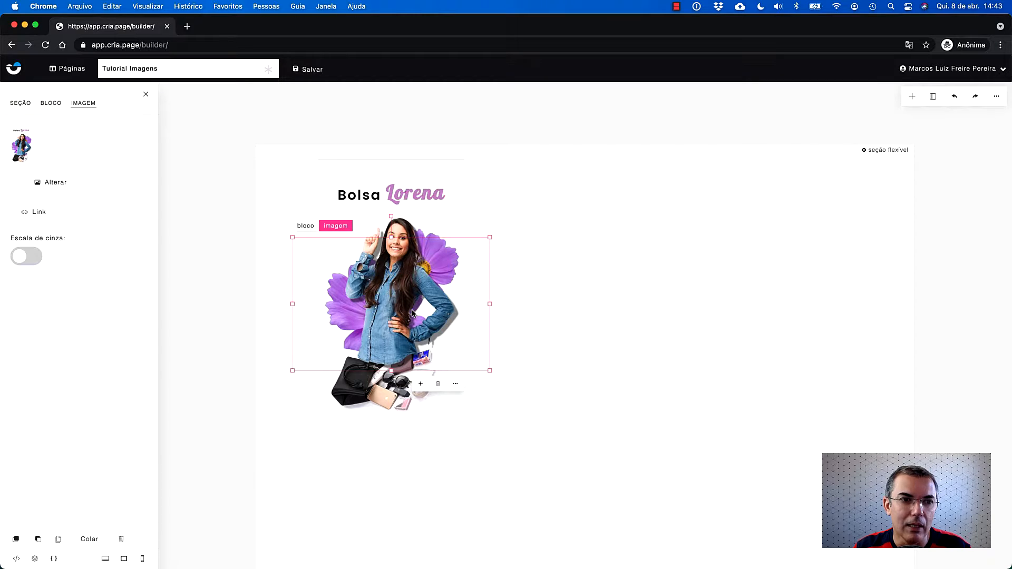
- Replace the Bolsa Lorena image with the library picture of the bearded man holding a phone
left_click(57, 182)
left_click(139, 154)
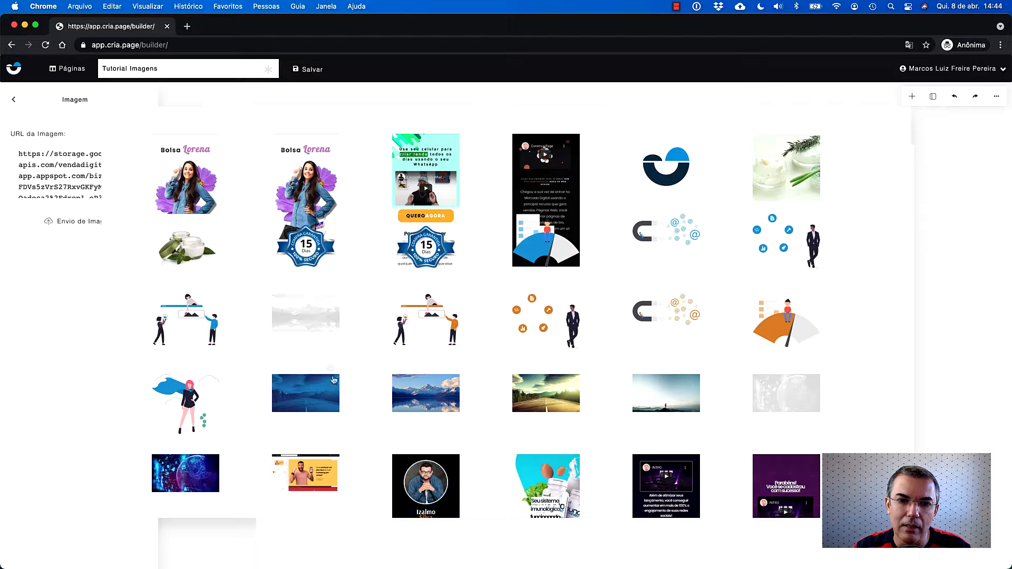
scroll(335, 396, "down", 3)
scroll(335, 395, "down", 10)
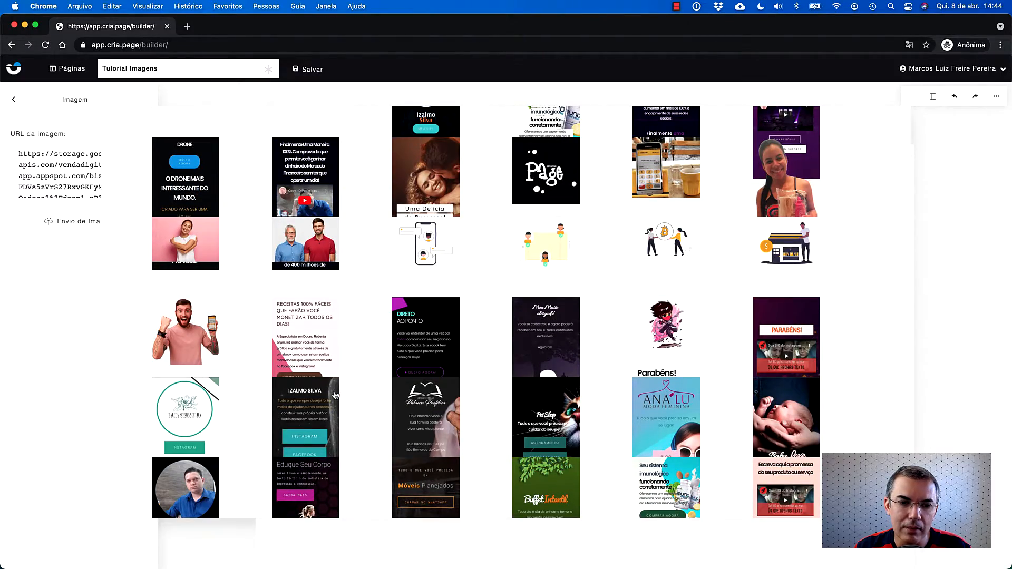
left_click(186, 342)
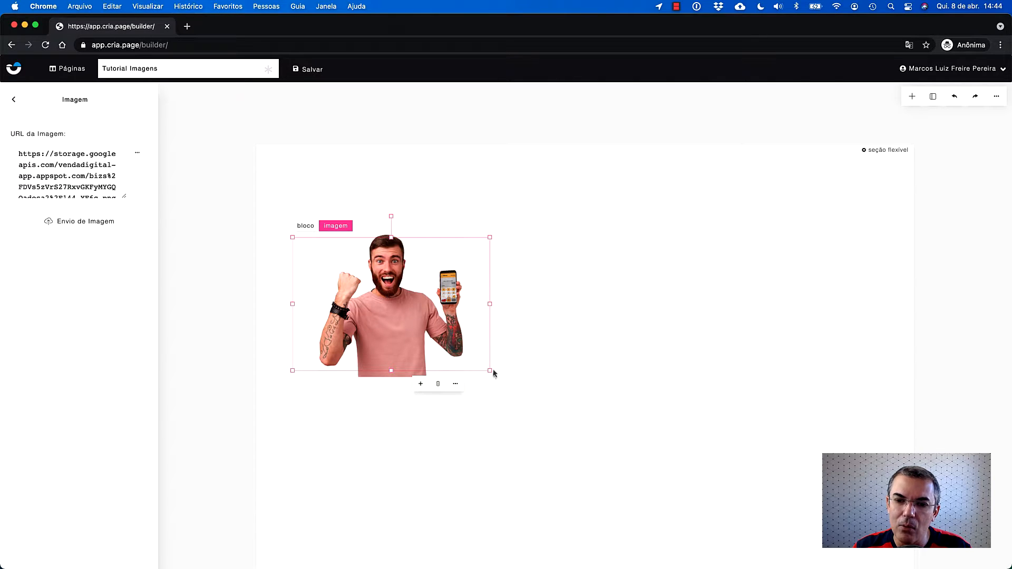
- Move the man's picture upward in the section and enlarge its block
left_click(389, 287)
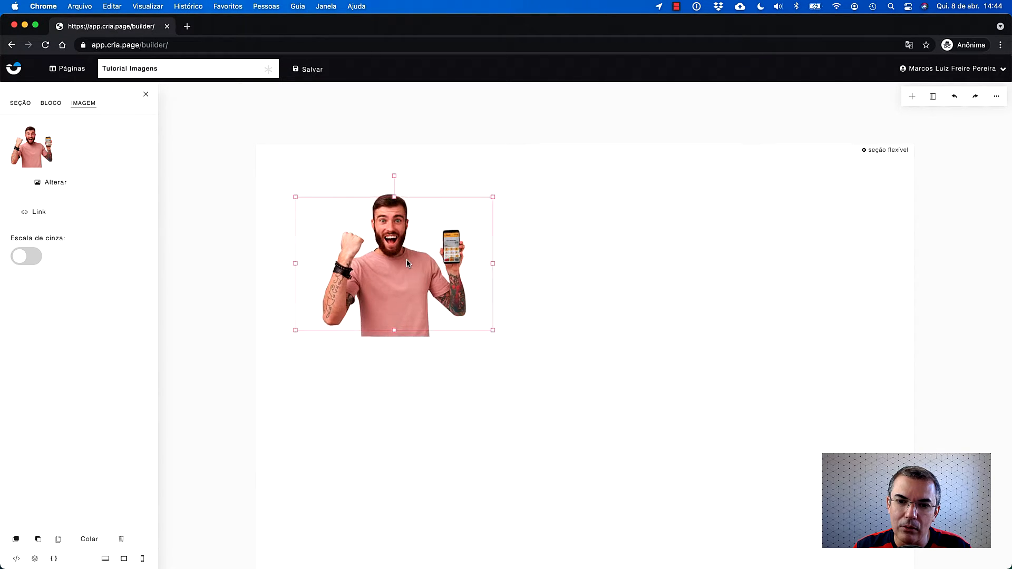
left_click_drag(483, 330, 625, 433)
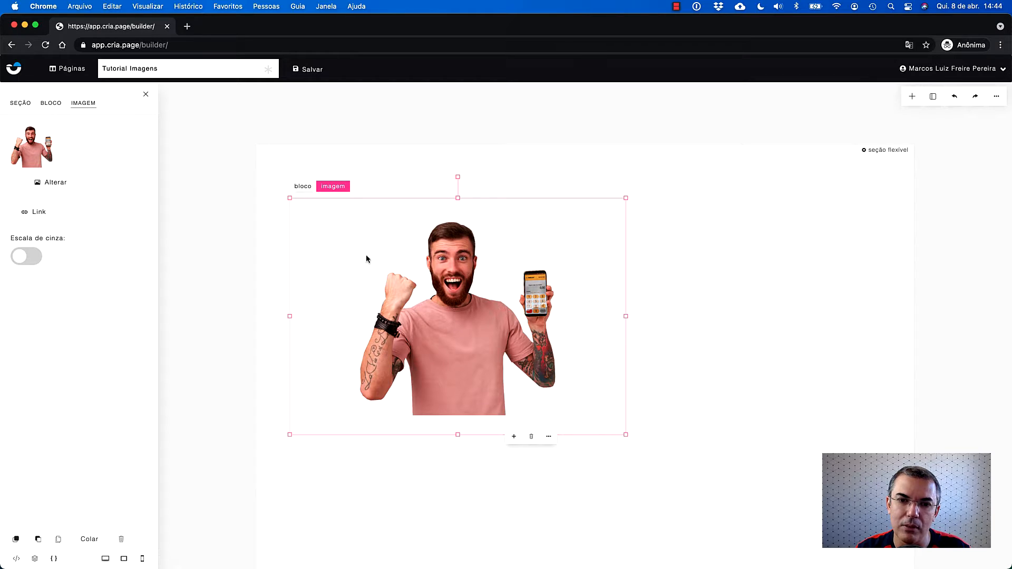
- Set the image block's maximum content width and internal margin to NENHUMA, and enlarge the block slightly
left_click(303, 188)
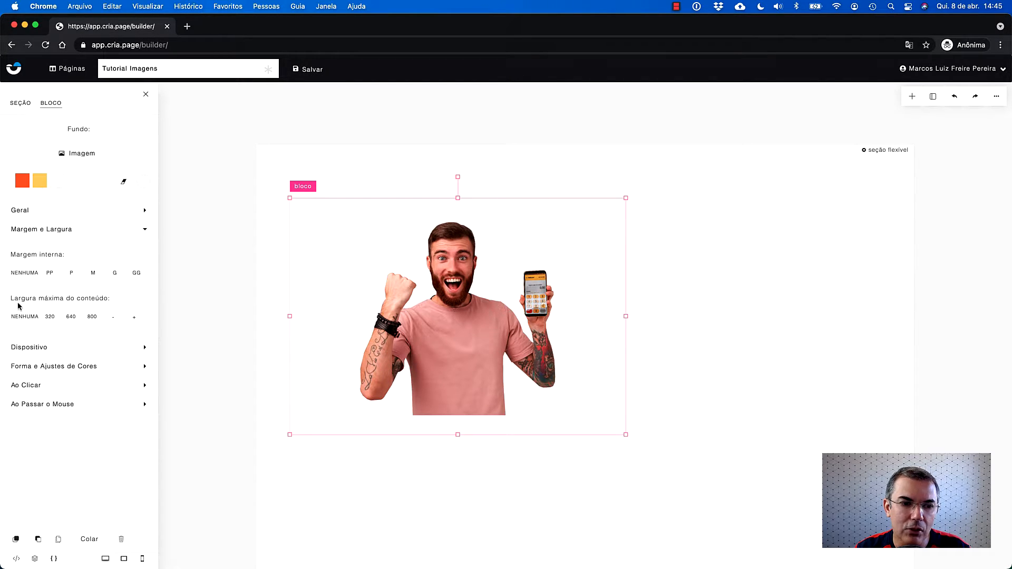
left_click(29, 322)
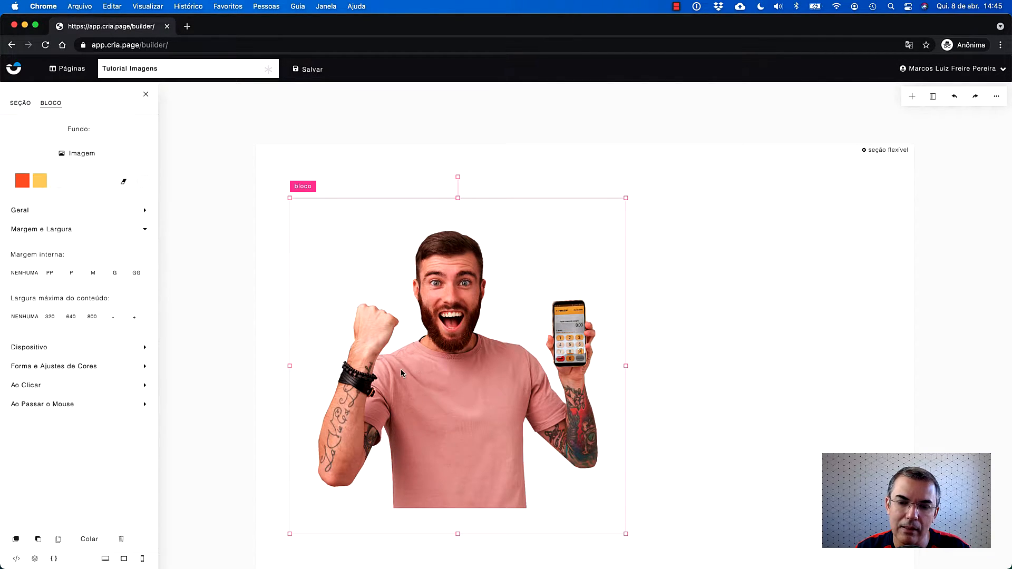
left_click_drag(626, 198, 643, 206)
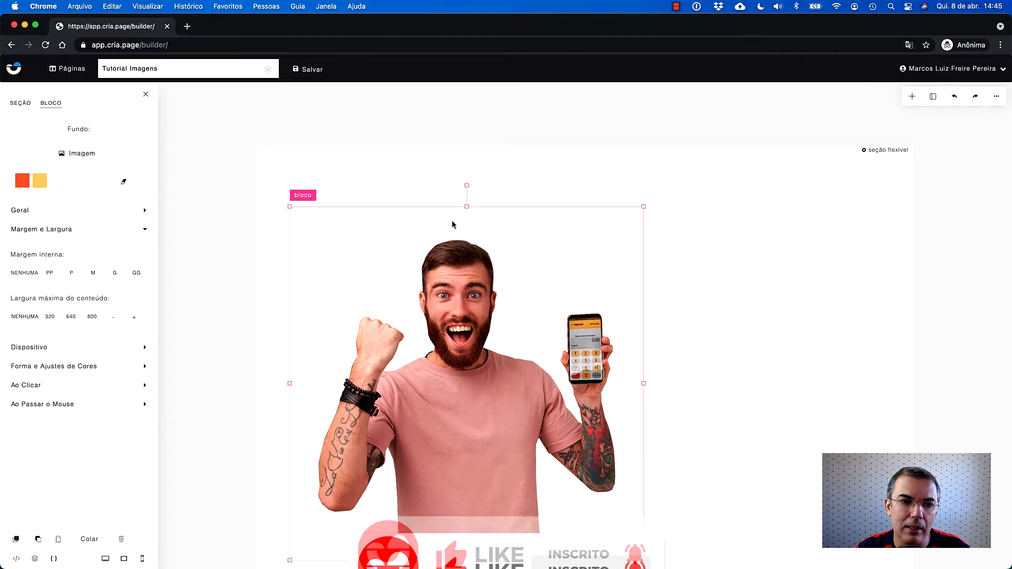
left_click(25, 273)
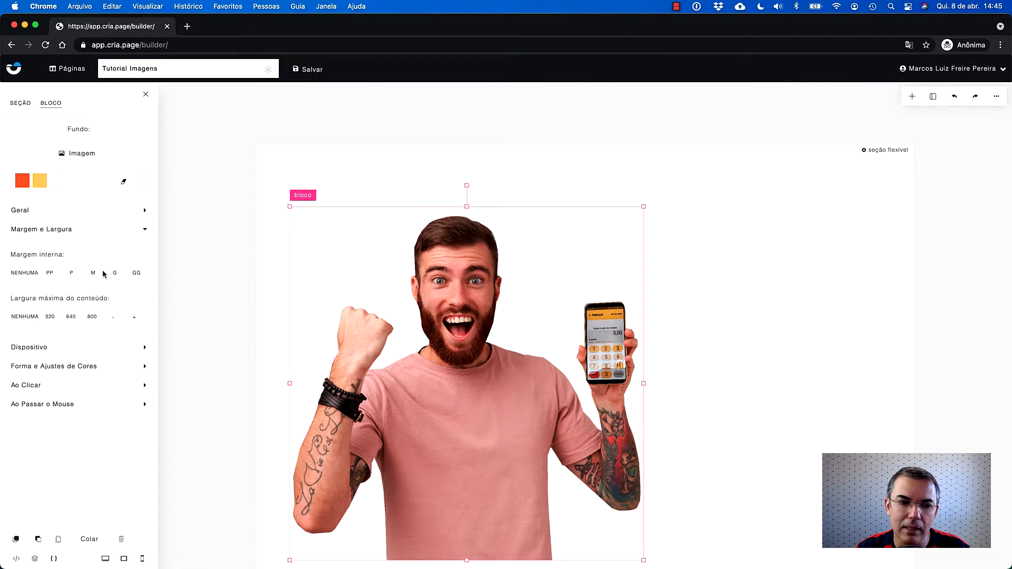
- Resize the man's picture by its corners down to a small square block and place it in the section's upper-left corner
left_click_drag(644, 207, 496, 341)
left_click_drag(430, 385, 429, 249)
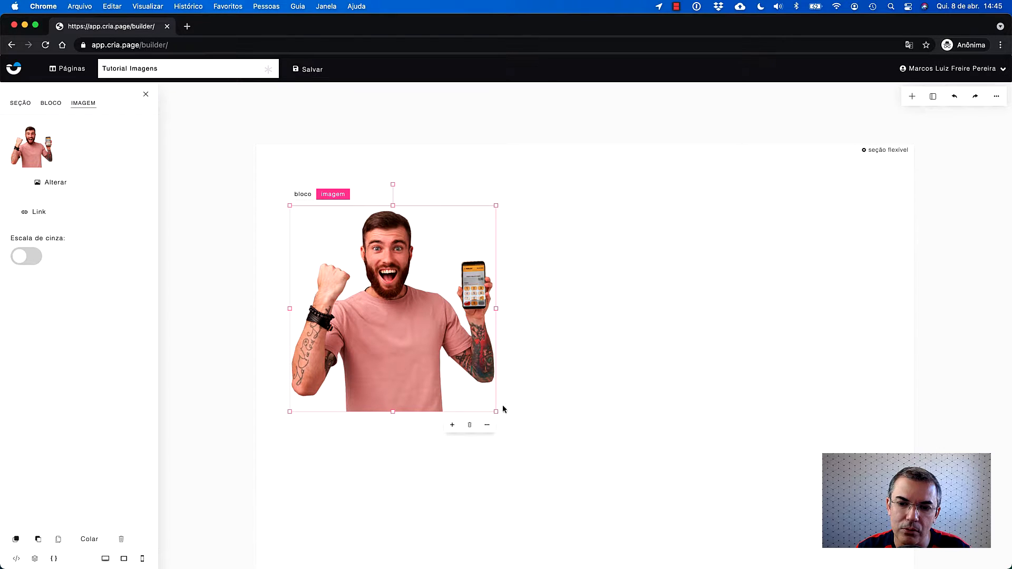
left_click_drag(496, 412, 520, 469)
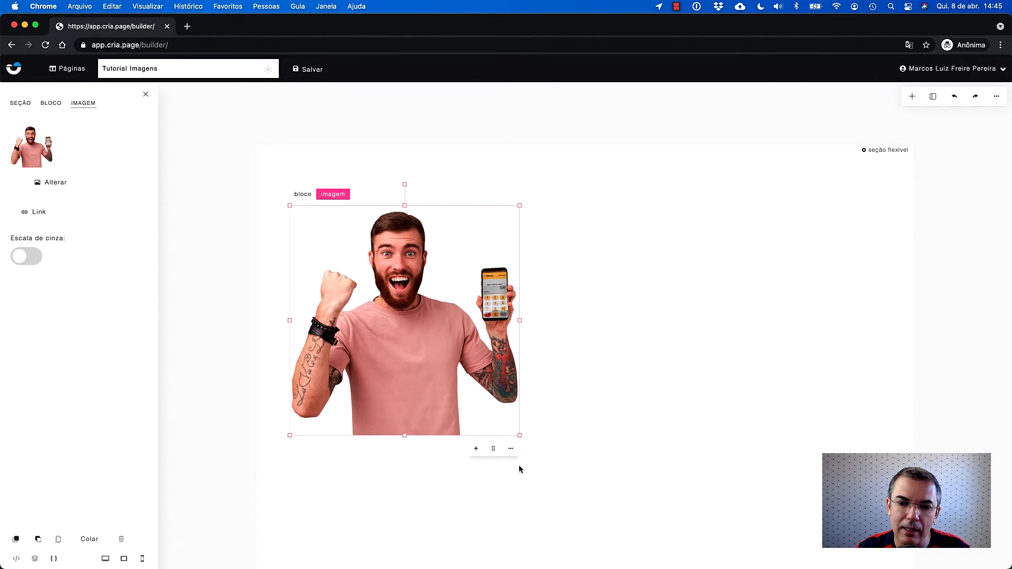
left_click_drag(520, 436, 643, 437)
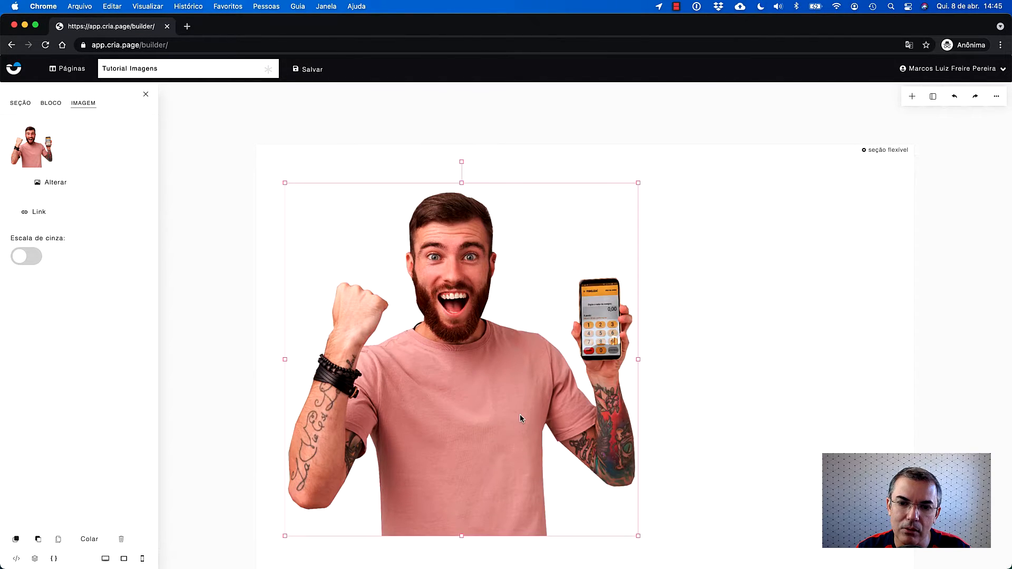
left_click_drag(635, 517, 436, 319)
left_click_drag(362, 250, 369, 268)
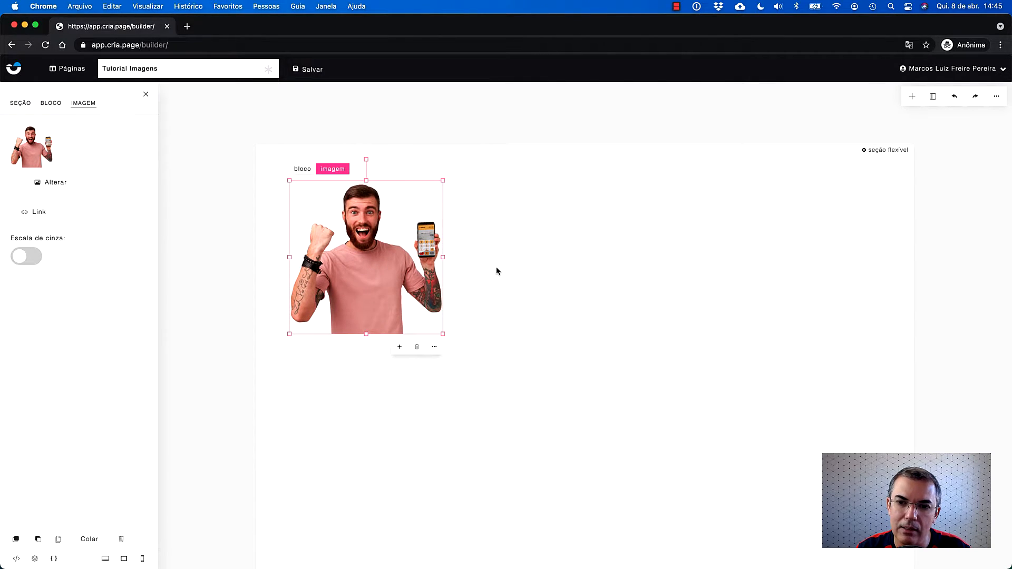
- Add an Imagem Ajustável element and position it to the right of the man's picture
left_click(913, 97)
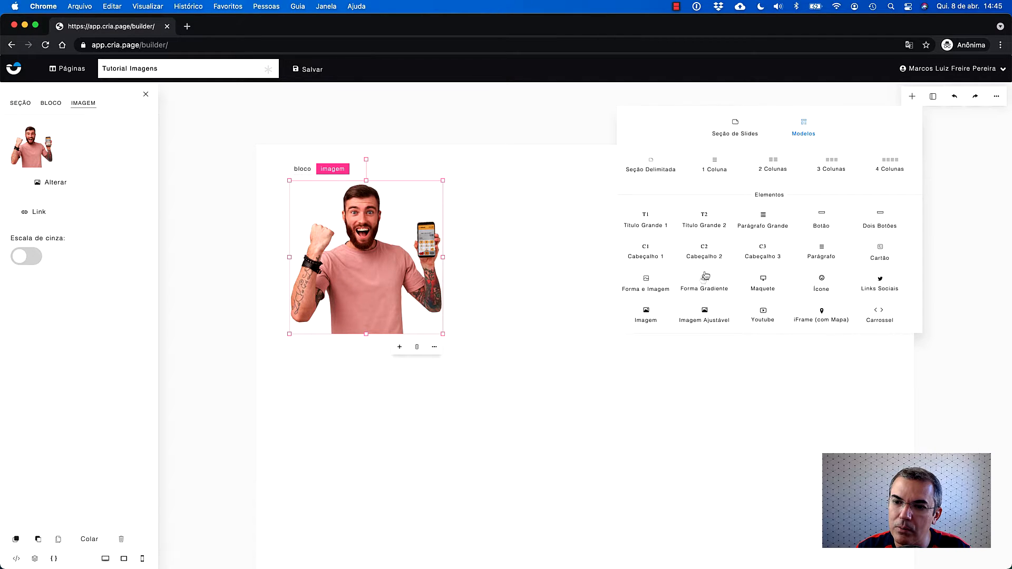
left_click(705, 312)
left_click_drag(573, 295, 646, 255)
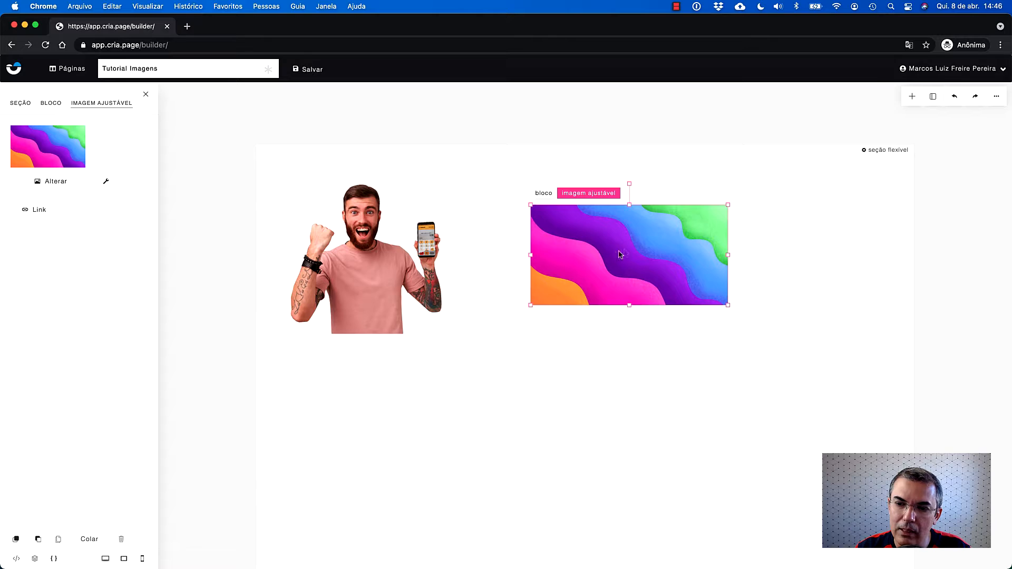
- Replace the adjustable image's colorful wave background with the library picture of the bearded man holding a phone
left_click(53, 181)
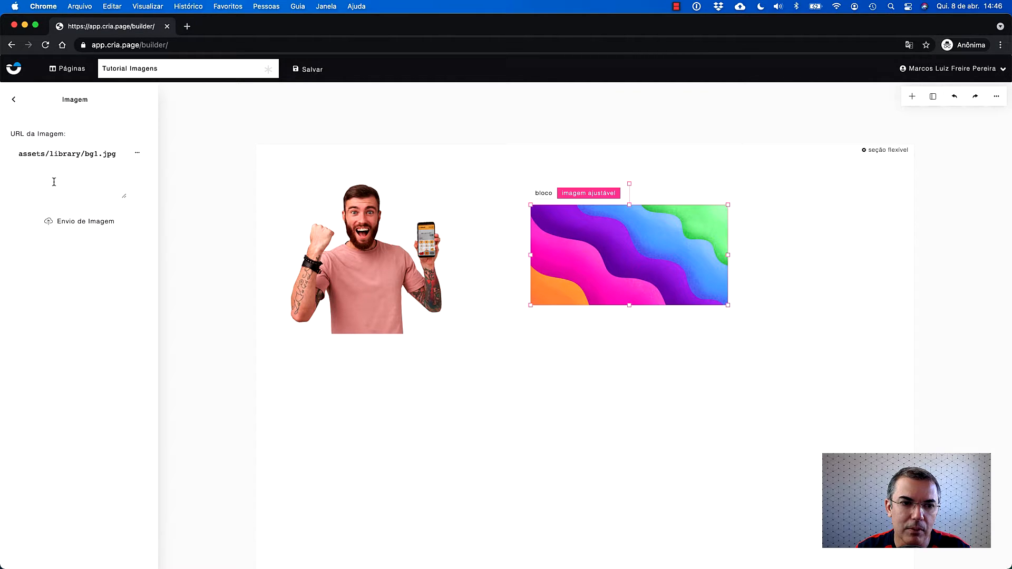
left_click(139, 152)
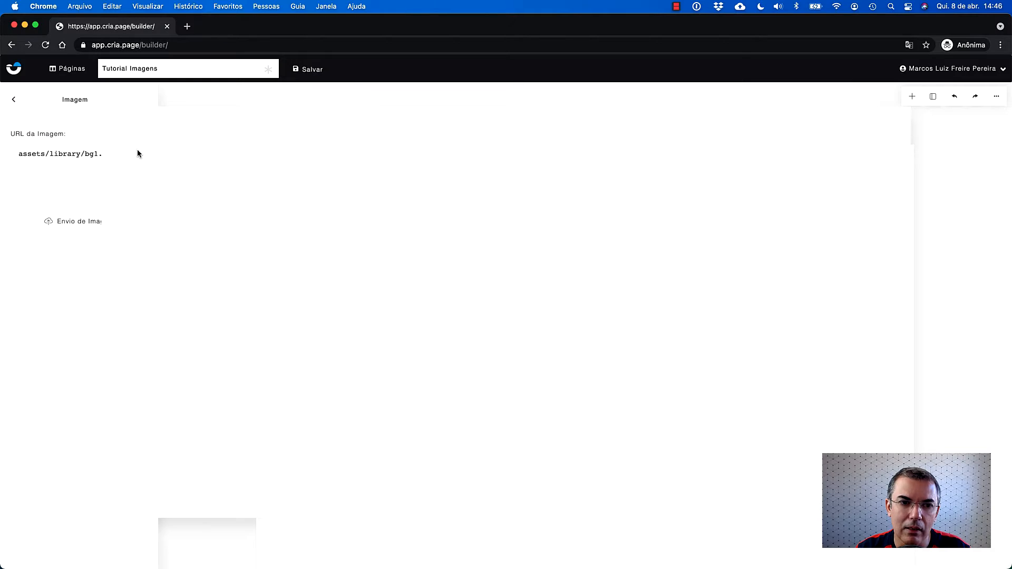
scroll(236, 394, "down", 5)
scroll(237, 394, "down", 2)
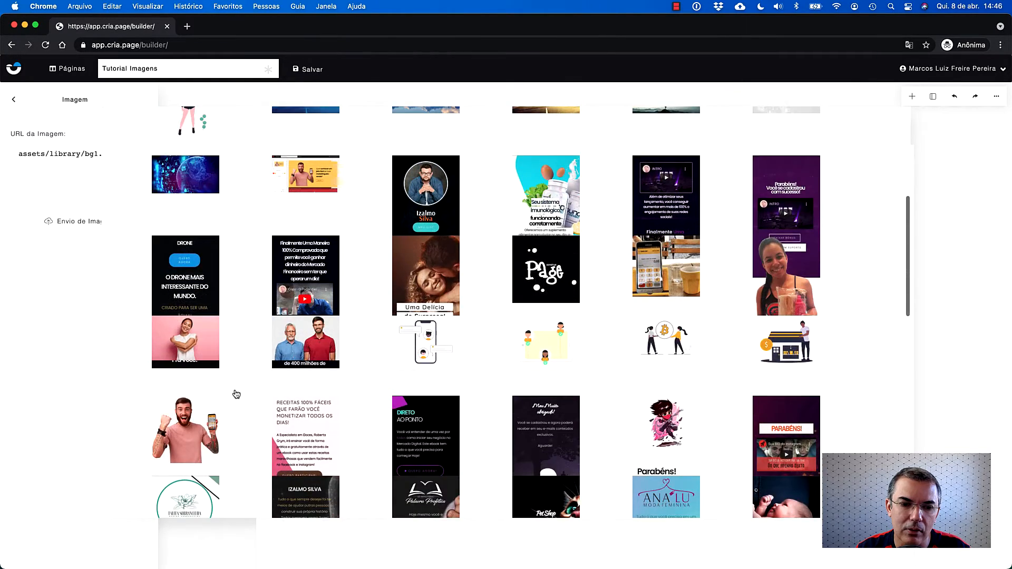
left_click(182, 396)
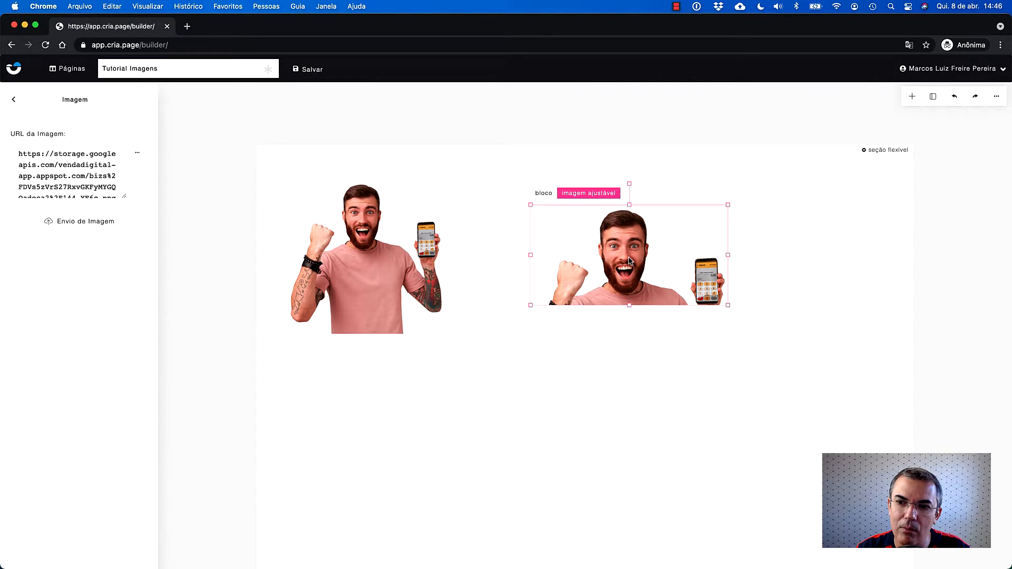
- Open the adjustable image's adjustments, try the Escalonar and Horizontal settings, and increase Vertical slightly to shift the picture upward in its frame
left_click(15, 103)
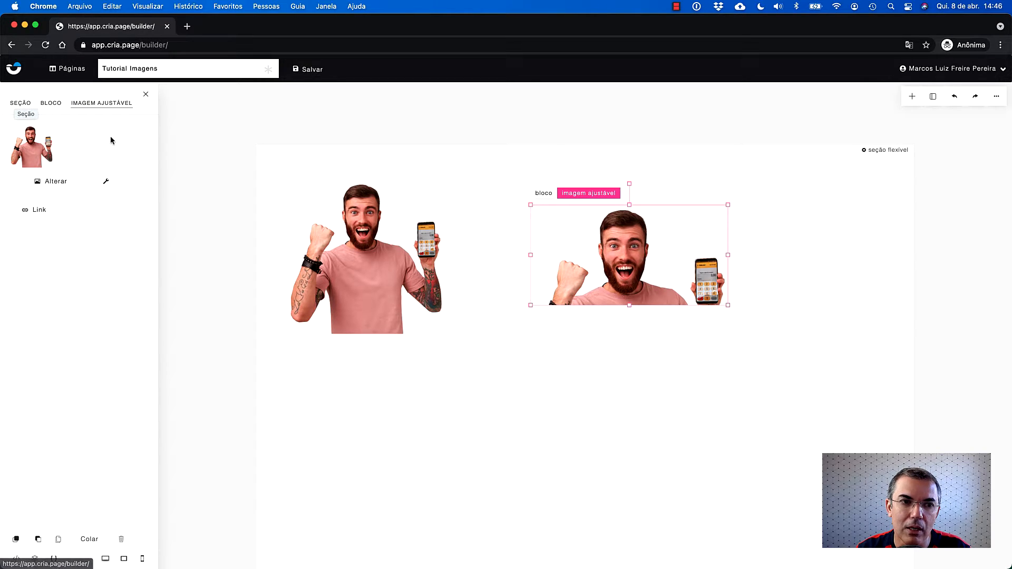
left_click(106, 183)
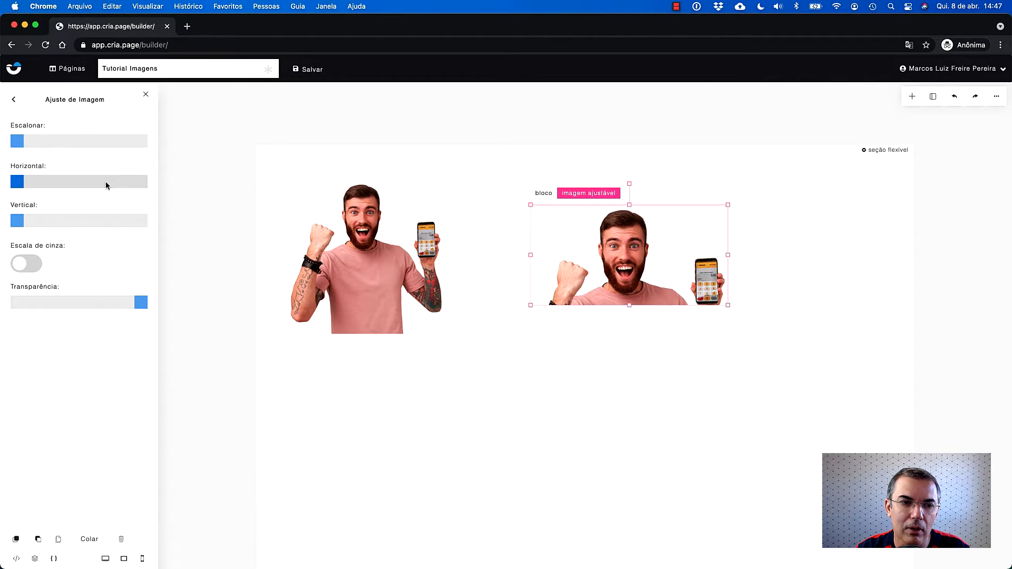
mouse_move(19, 146)
left_mouse_down()
mouse_move(32, 146)
mouse_move(16, 144)
left_mouse_up()
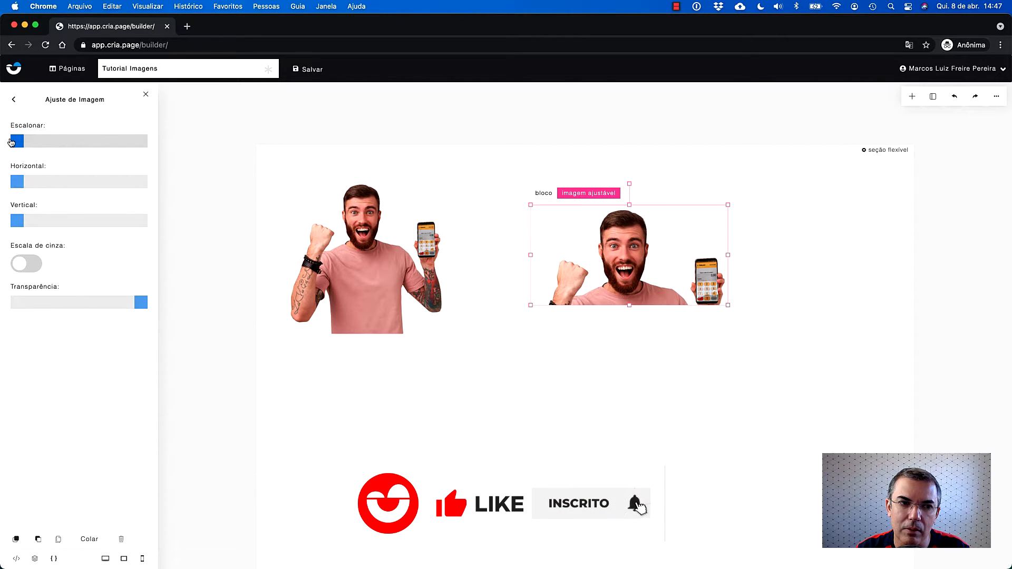
mouse_move(18, 185)
left_mouse_down()
mouse_move(93, 183)
mouse_move(16, 182)
left_mouse_up()
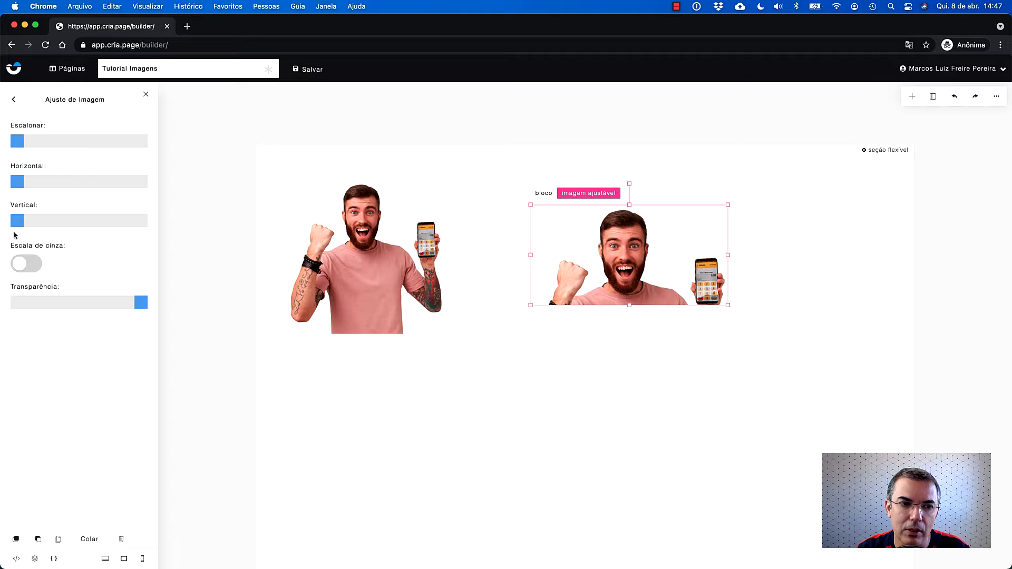
mouse_move(19, 227)
left_mouse_down()
mouse_move(84, 222)
mouse_move(35, 220)
left_mouse_up()
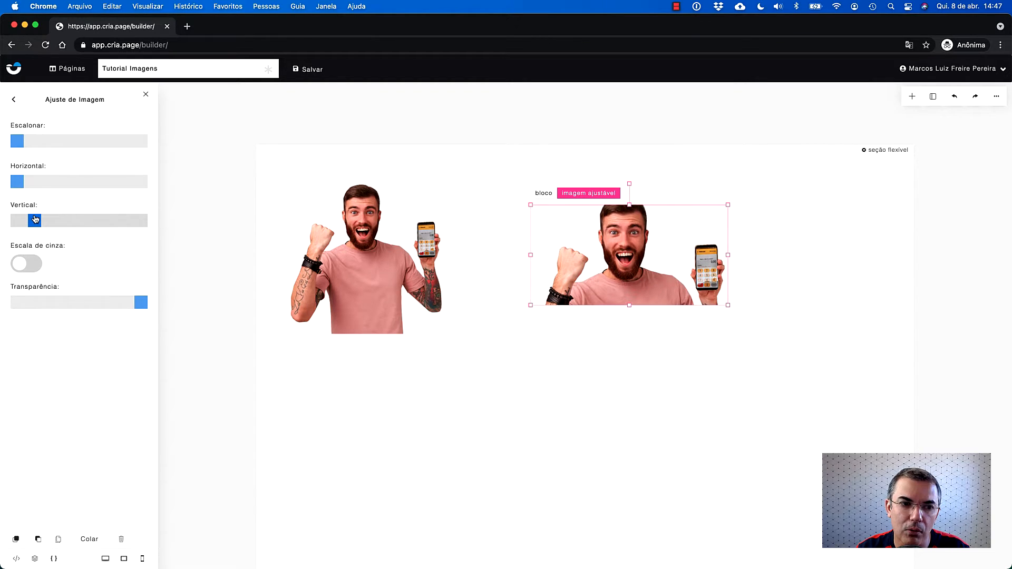
- Try the Escala de cinza and Transparência adjustments on the adjustable image, restoring full color and full opacity
left_click(32, 269)
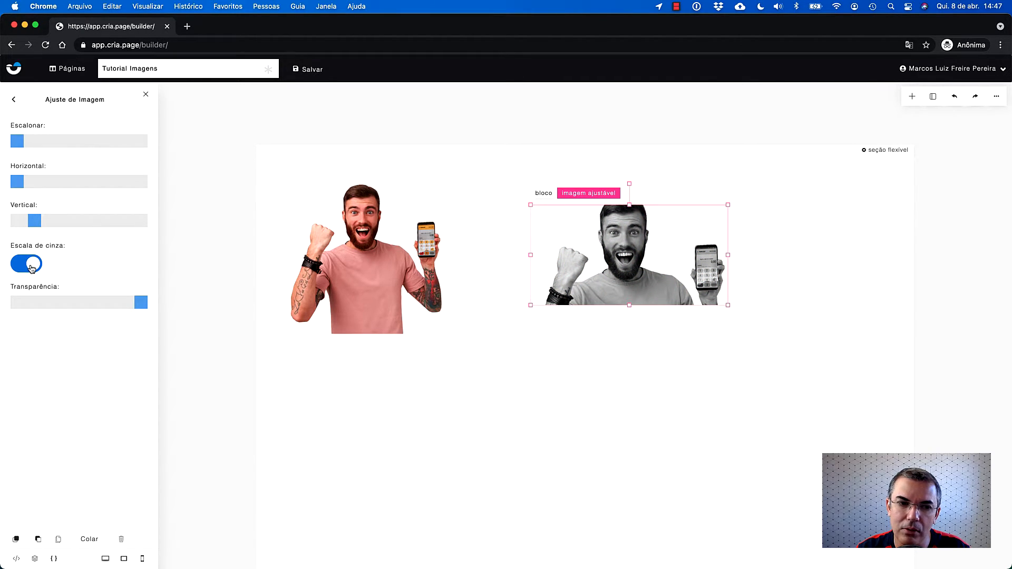
left_click(32, 269)
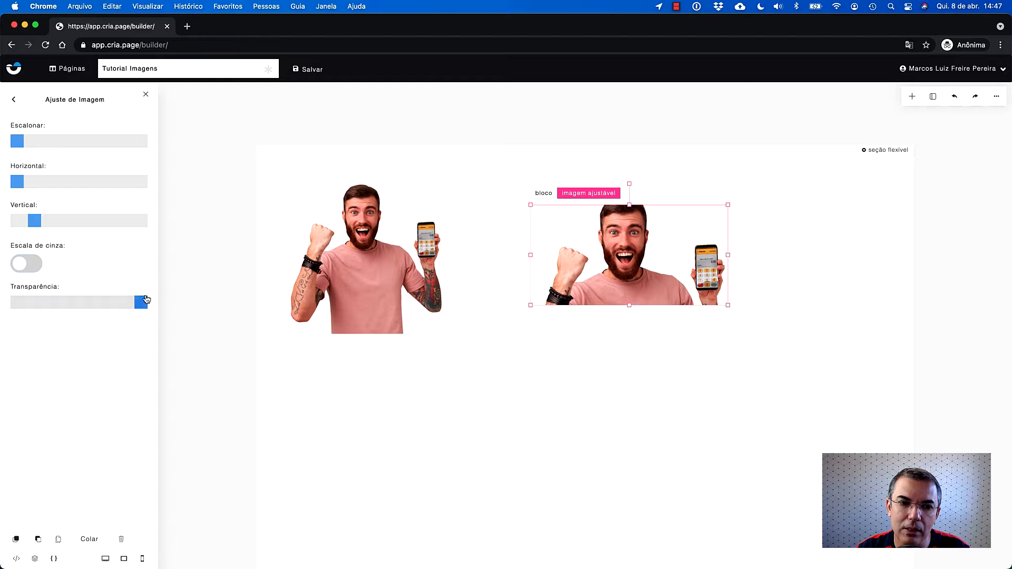
mouse_move(141, 302)
left_mouse_down()
mouse_move(63, 307)
mouse_move(149, 307)
left_mouse_up()
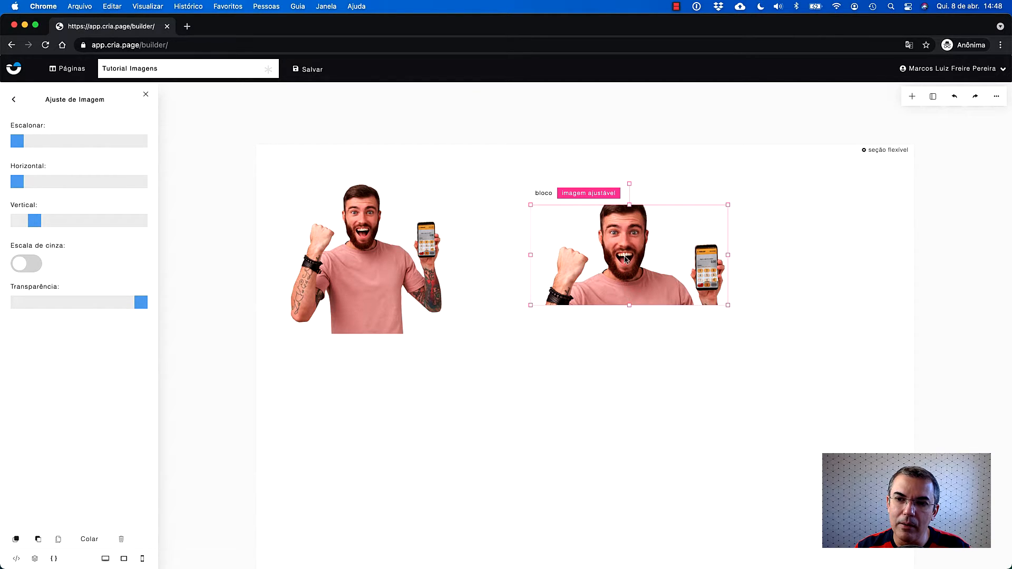
- Resize the adjustable image to a narrow, tall frame and increase its Vertical adjustment to center the man within it
left_click_drag(727, 304, 608, 370)
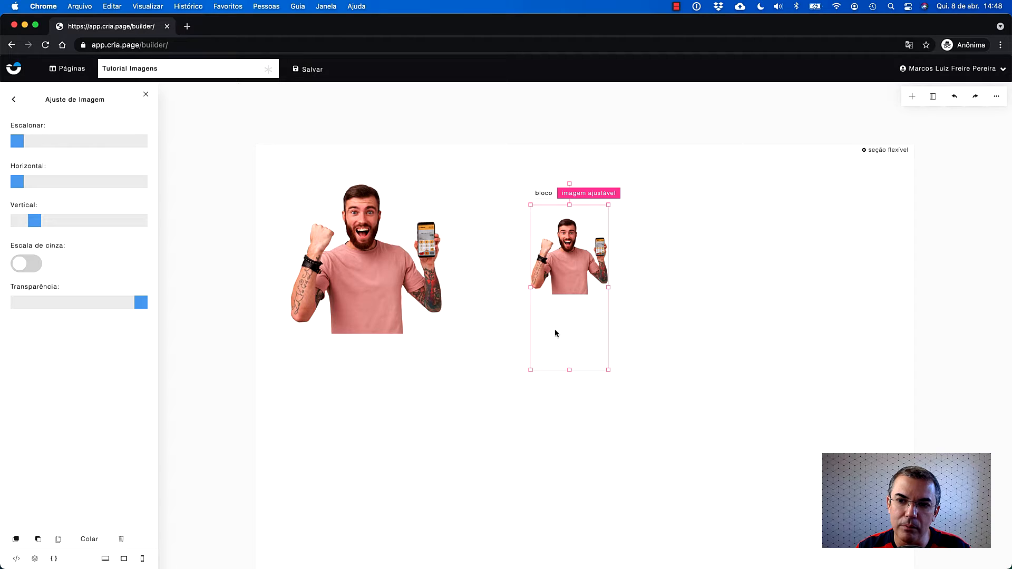
mouse_move(18, 185)
left_mouse_down()
mouse_move(46, 185)
mouse_move(11, 187)
left_mouse_up()
left_click_drag(30, 222, 66, 220)
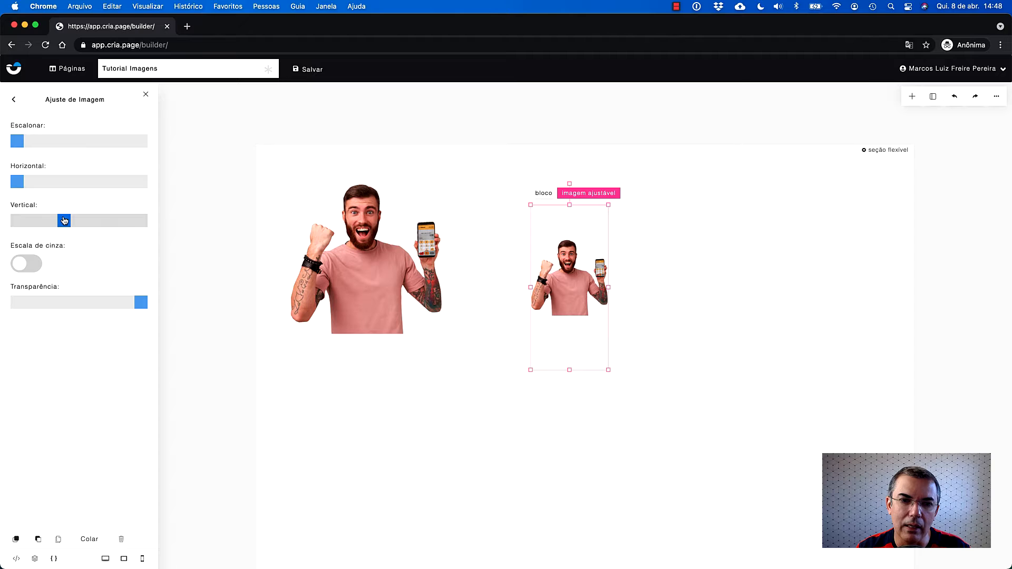
left_click_drag(64, 220, 64, 221)
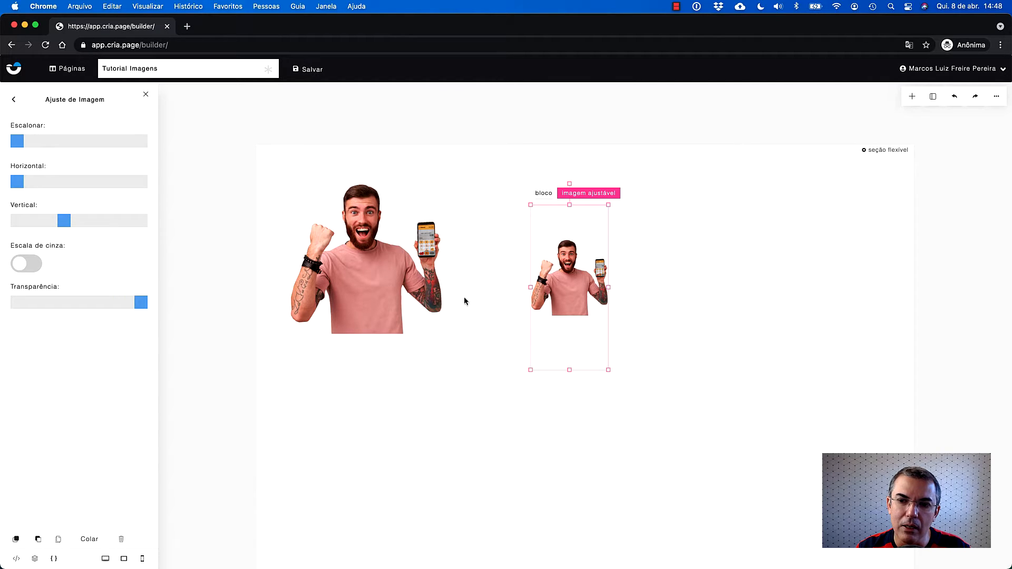
- Resize the adjustable image to a wide, short frame, move it closer to the first picture, and narrow it slightly
left_click_drag(609, 370, 744, 309)
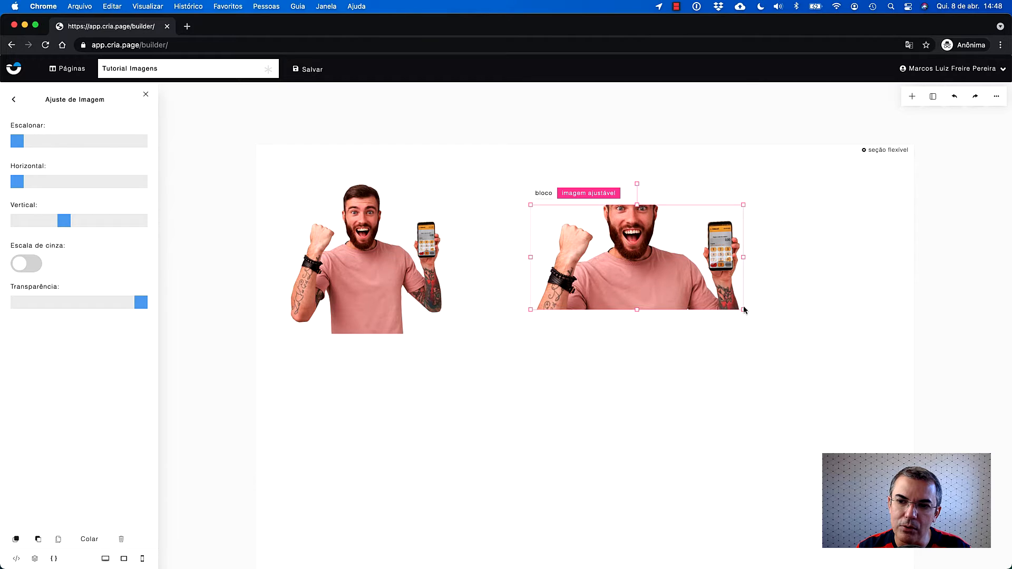
left_click_drag(643, 276, 599, 276)
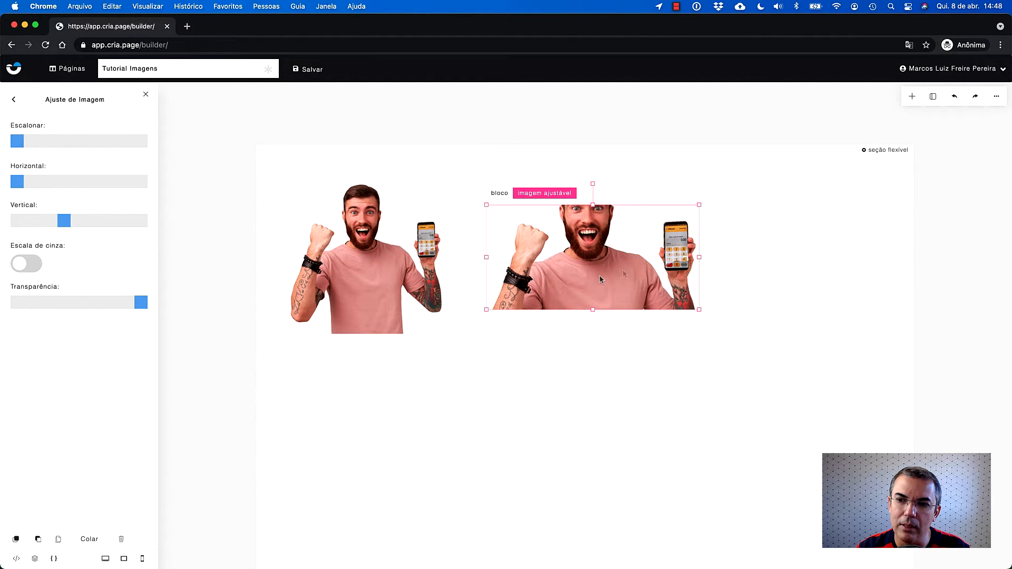
left_click_drag(700, 258, 671, 257)
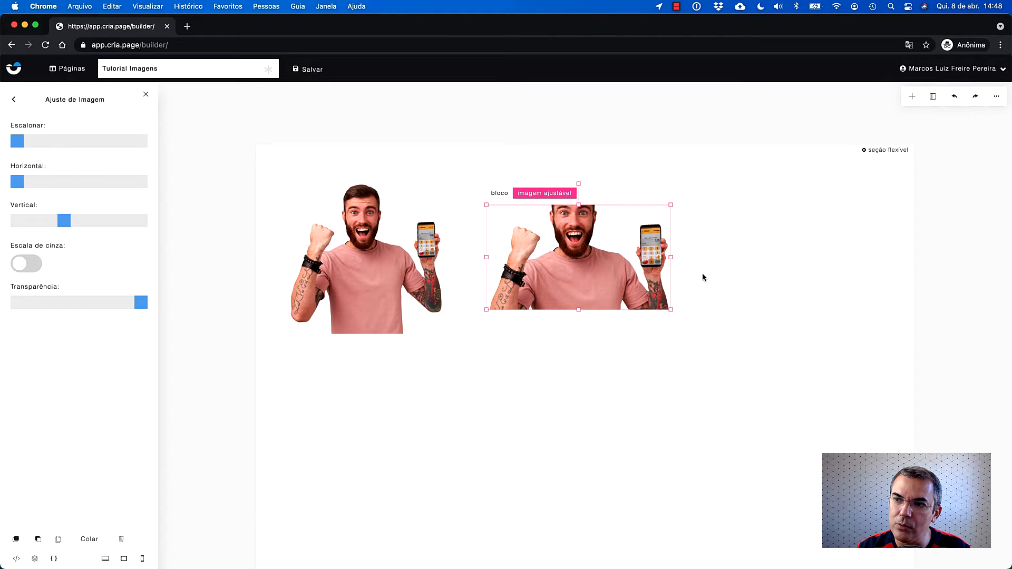
- Add a Parágrafo element to the right of the adjustable image and delete its text to leave an empty block
left_click(912, 98)
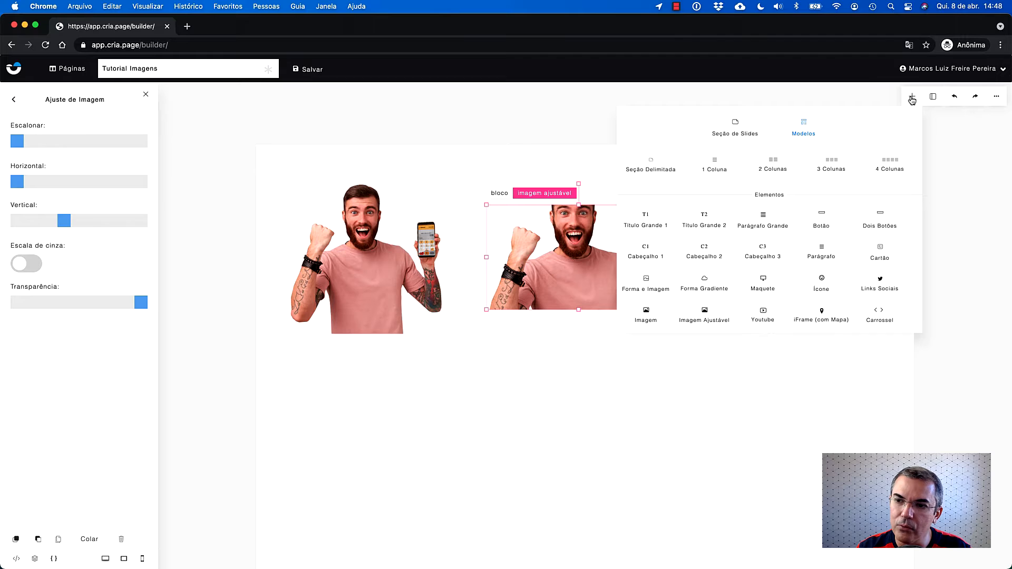
left_click(822, 251)
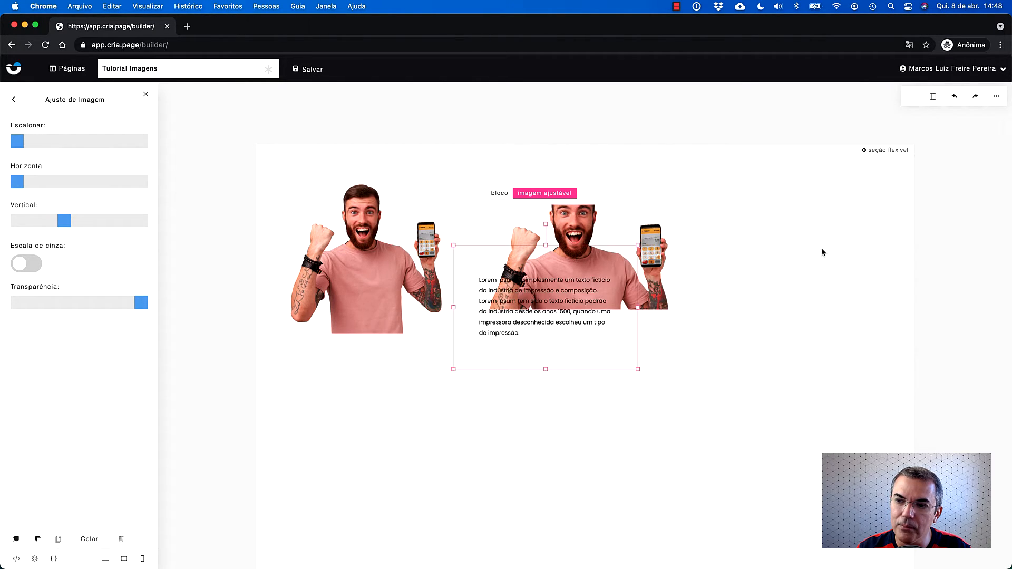
left_click_drag(581, 338, 828, 290)
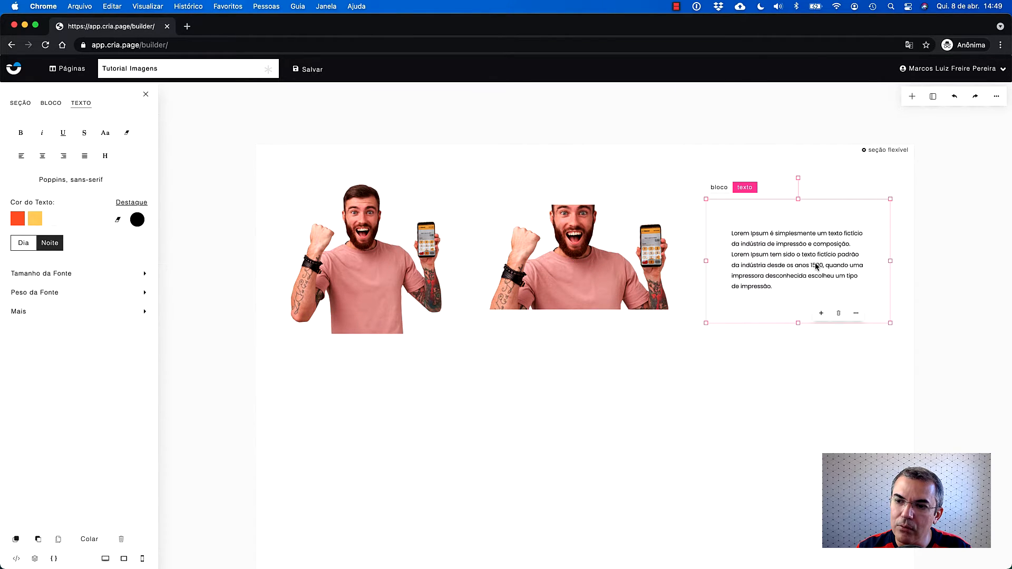
left_click(839, 314)
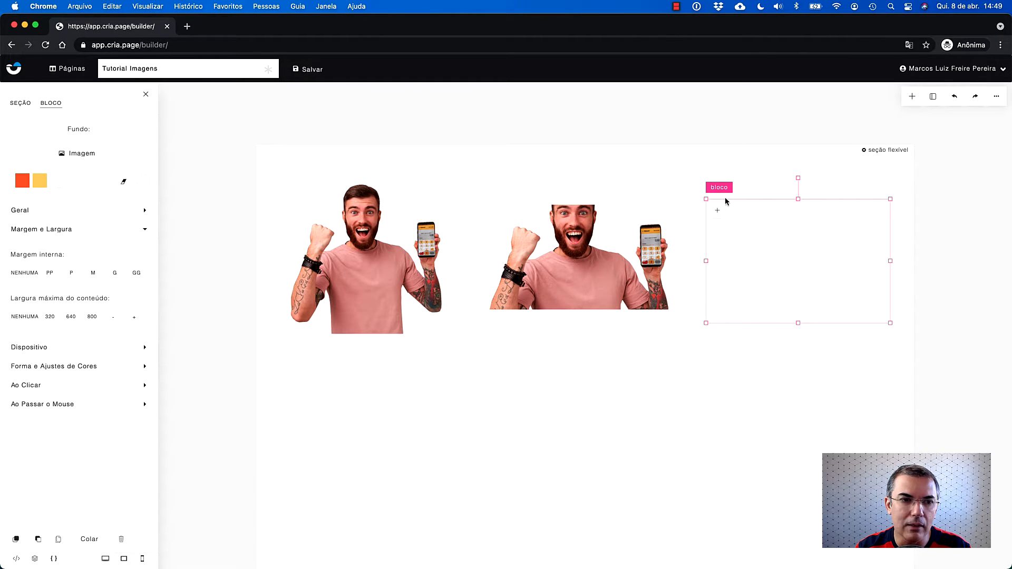
- Set the empty block's background to the library picture of the bearded man holding a phone
left_click(80, 154)
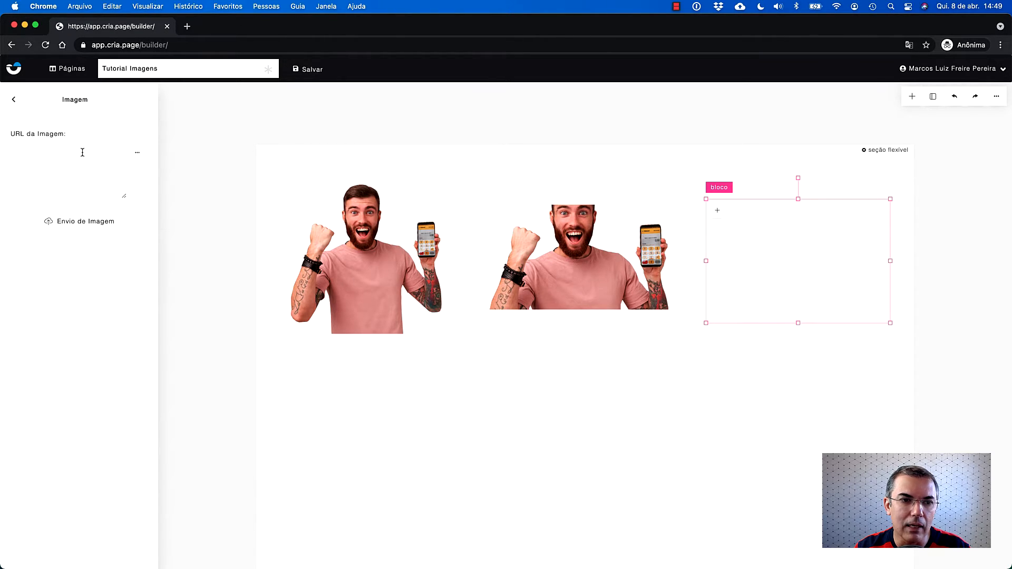
left_click(137, 154)
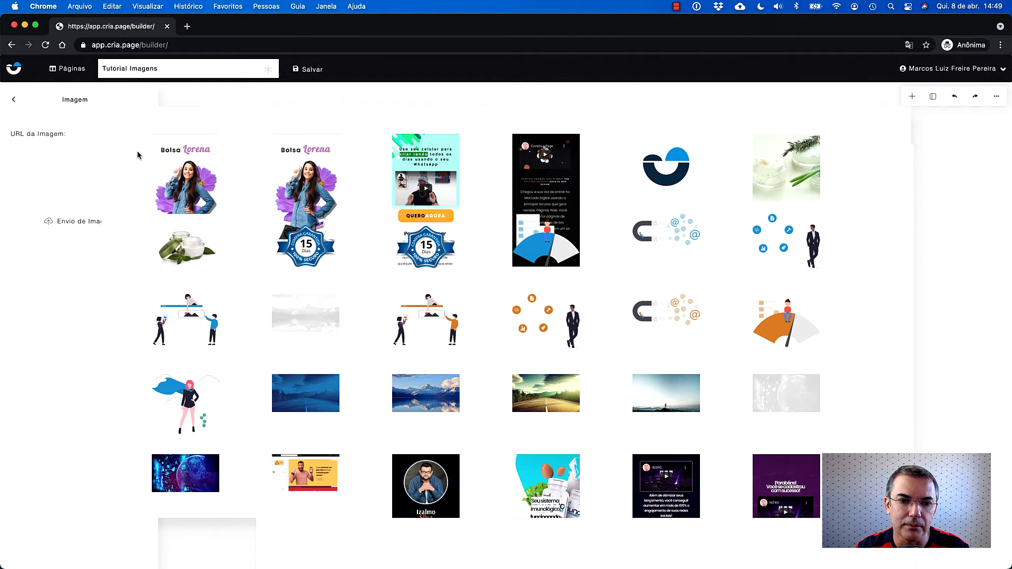
scroll(228, 387, "down", 10)
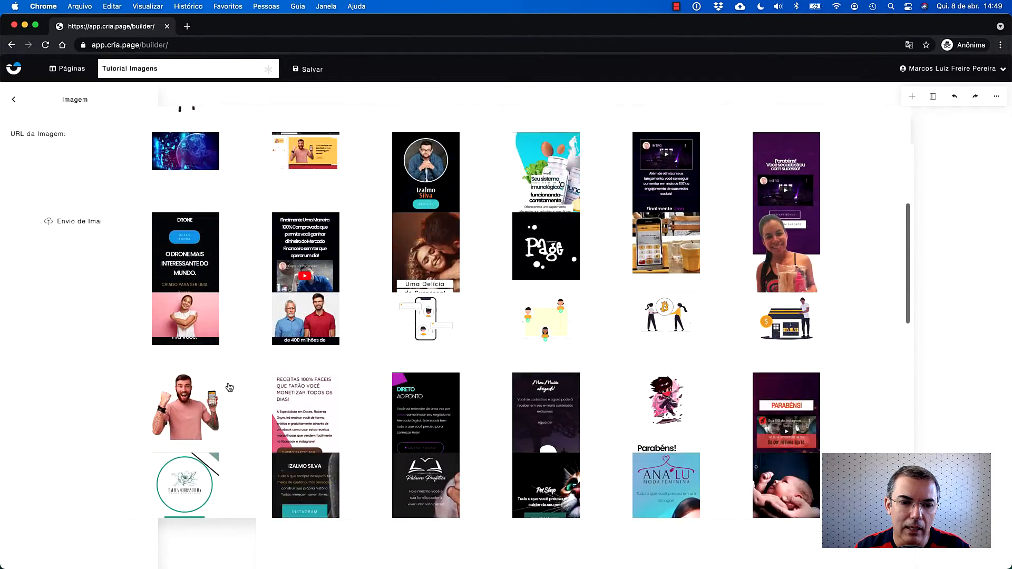
left_click(194, 334)
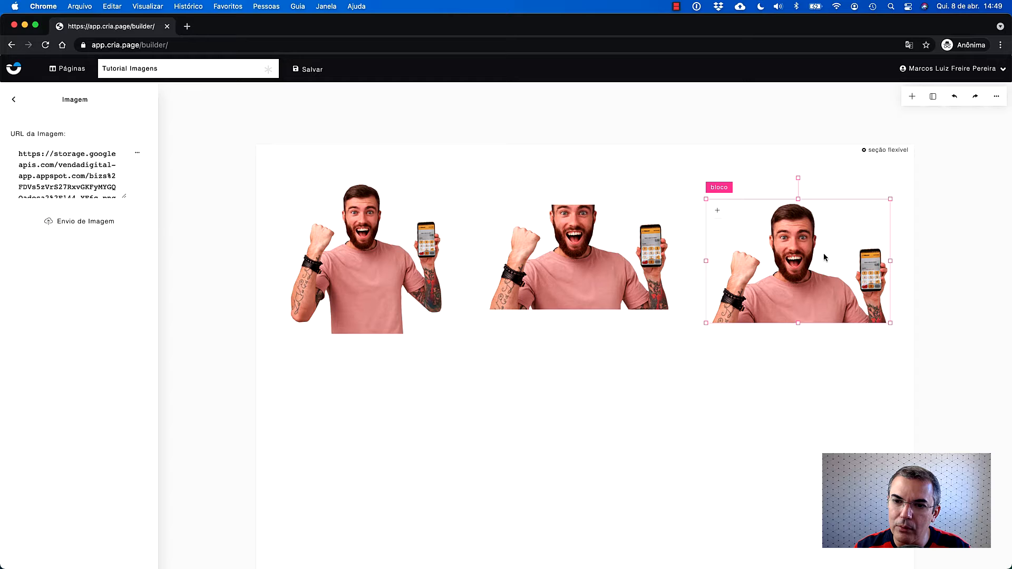
- Move the adjustable image and the background block slightly left, and resize the block to be a little wider and shorter
left_click(602, 274)
left_click_drag(602, 274, 588, 278)
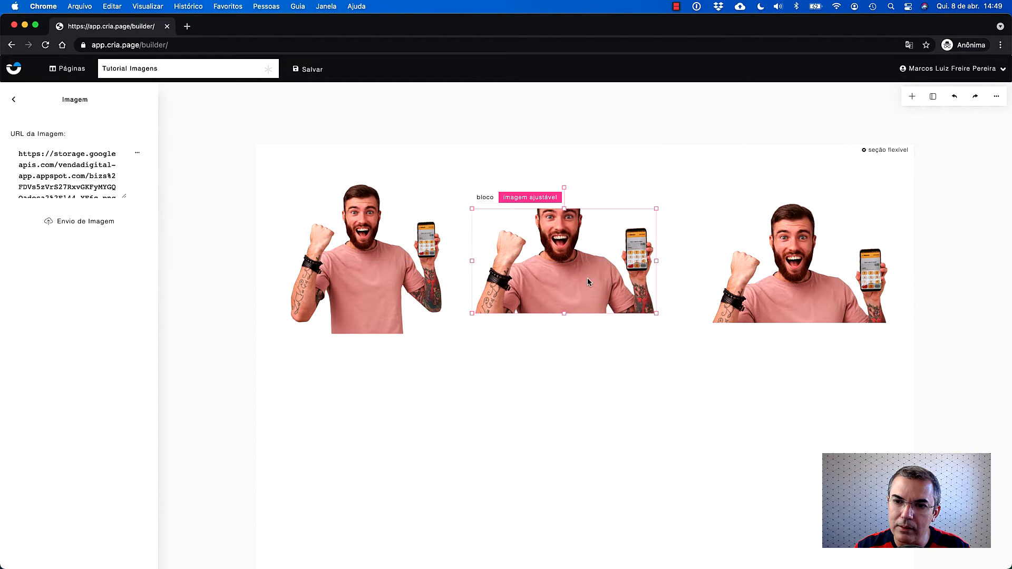
left_click(788, 282)
mouse_move(787, 282)
left_mouse_down()
mouse_move(774, 280)
mouse_move(785, 285)
left_mouse_up()
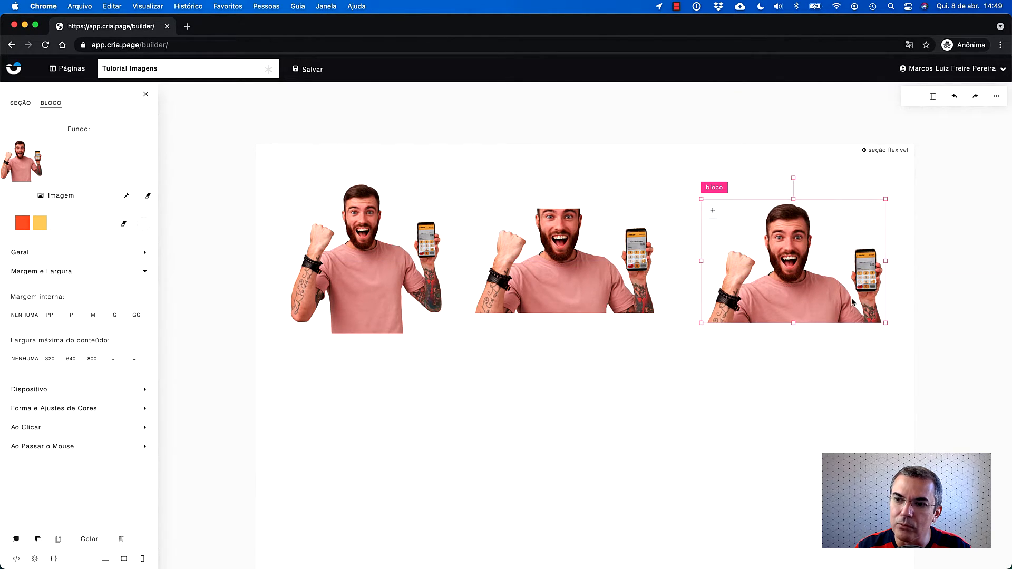
mouse_move(700, 324)
left_mouse_down()
mouse_move(740, 302)
mouse_move(685, 321)
mouse_move(699, 315)
mouse_move(705, 355)
mouse_move(698, 442)
mouse_move(611, 448)
mouse_move(748, 443)
mouse_move(654, 421)
mouse_move(597, 420)
mouse_move(721, 369)
mouse_move(728, 337)
mouse_move(710, 303)
mouse_move(694, 313)
left_mouse_up()
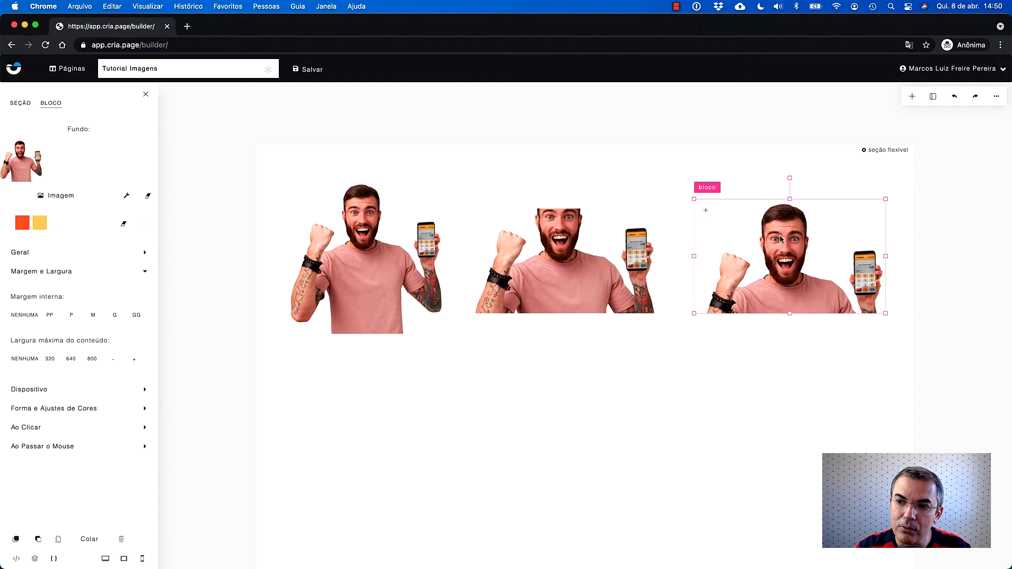
- Try the Vertical and Escala de cinza adjustments on the block's background image, restoring the original position and color
left_click(127, 198)
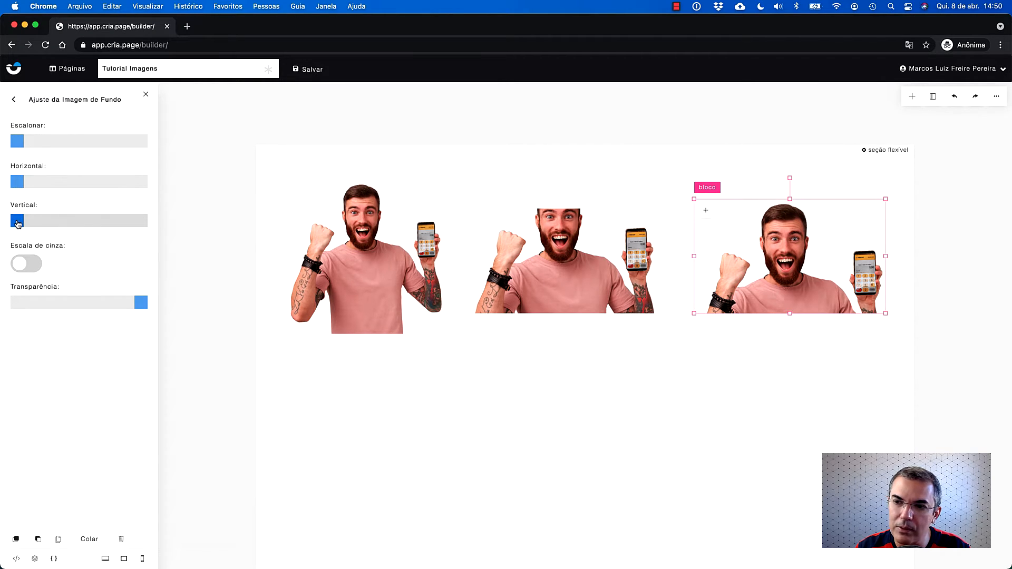
mouse_move(18, 224)
left_mouse_down()
mouse_move(108, 224)
mouse_move(19, 223)
left_mouse_up()
left_click(25, 264)
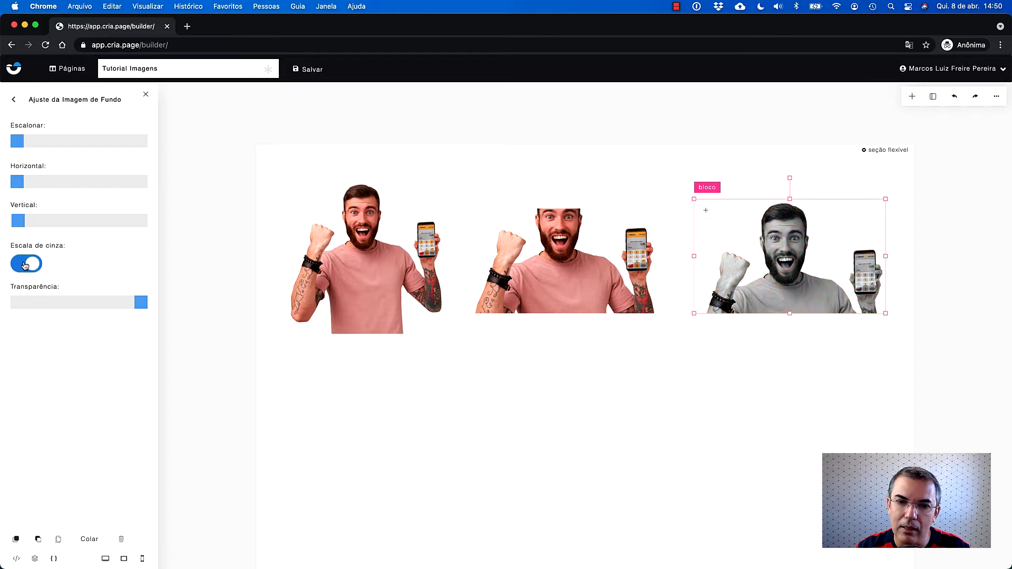
left_click(25, 264)
mouse_move(17, 224)
left_mouse_down()
mouse_move(59, 224)
mouse_move(18, 224)
left_mouse_up()
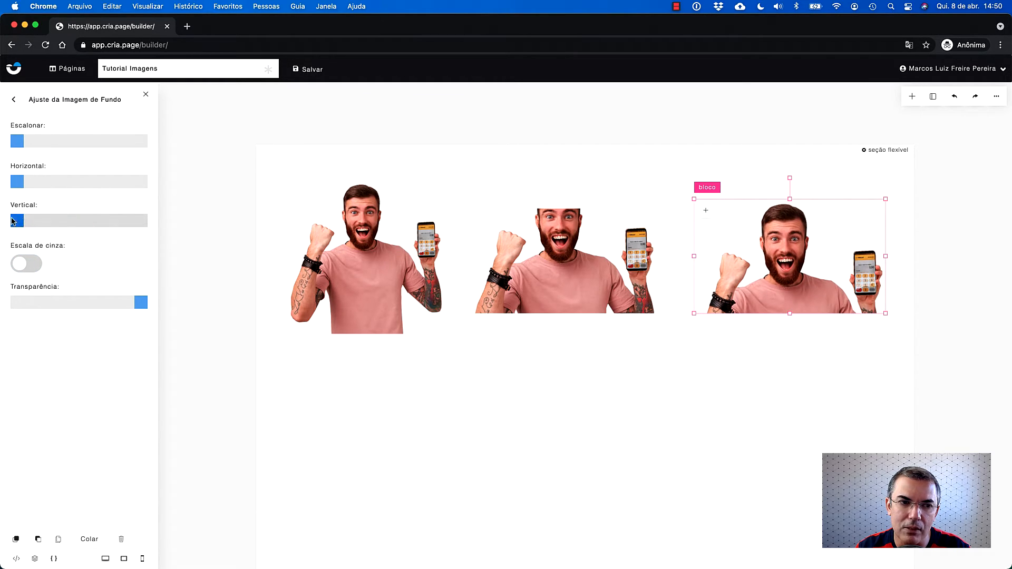
left_click(15, 102)
- Add an Ícone element inside the block that has the man's picture as its background
left_click(579, 258)
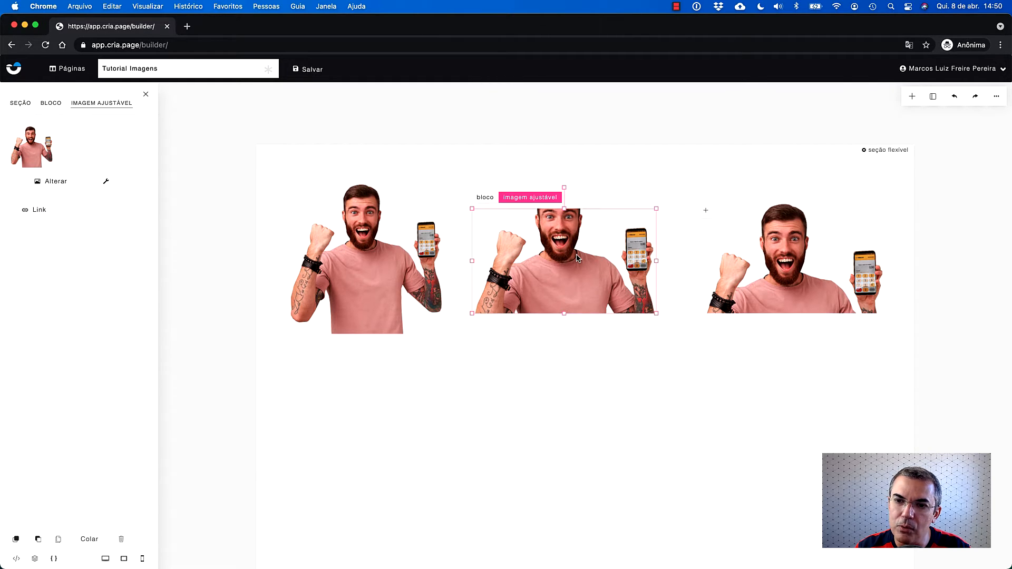
left_click(727, 247)
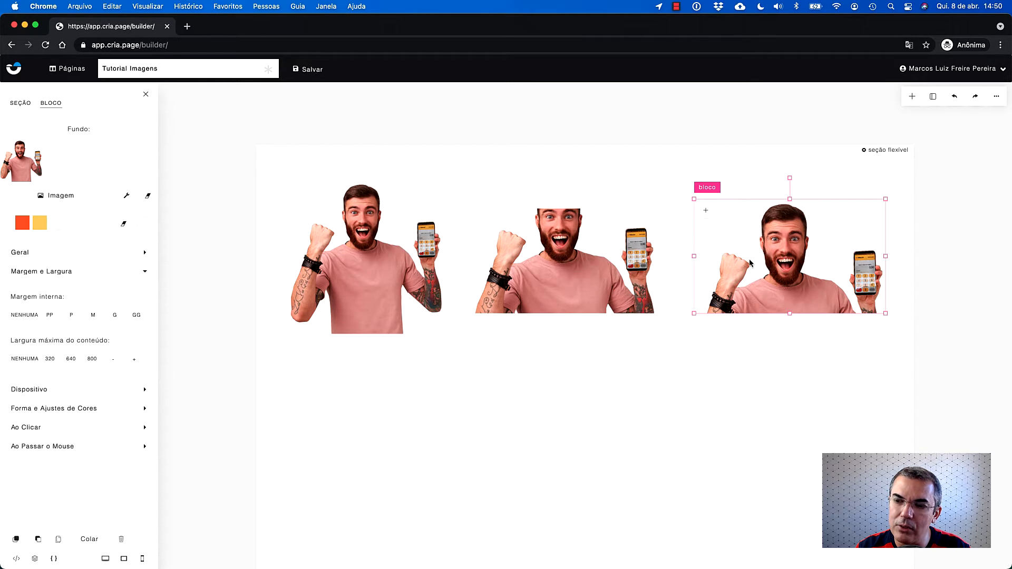
left_click(707, 213)
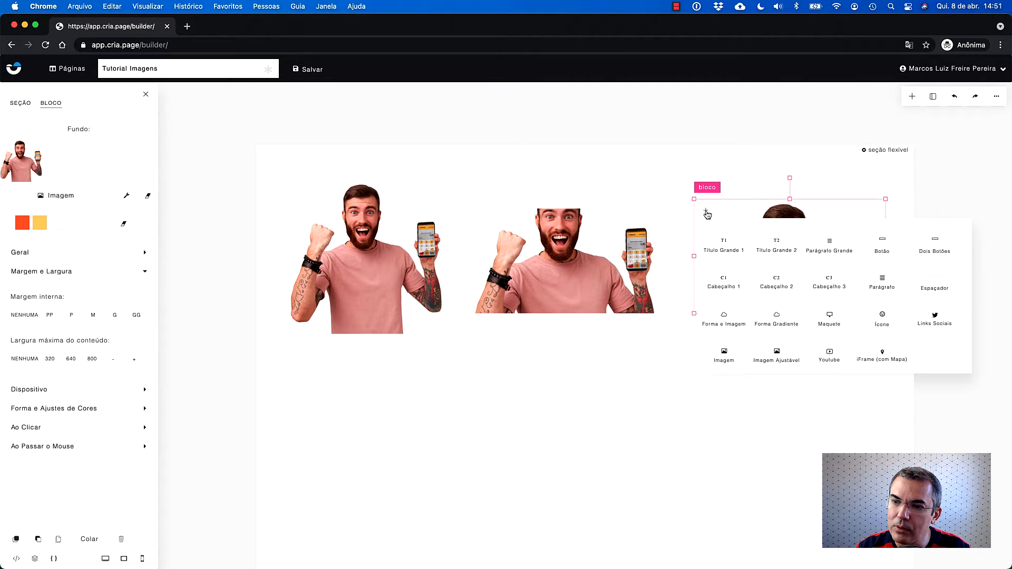
left_click(881, 317)
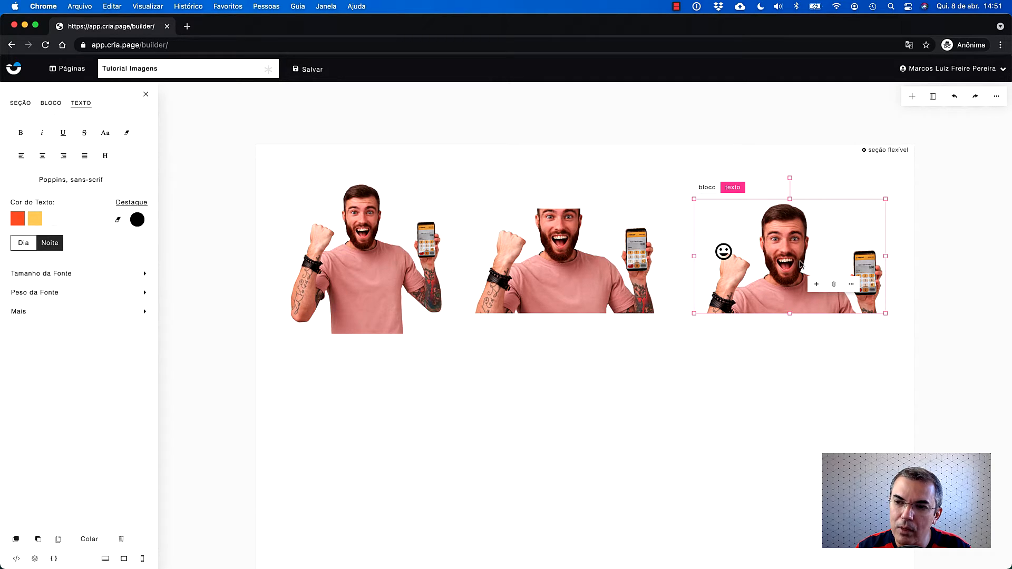
- Add an Imagem element below the icon in the background block, and delete it again
left_click(817, 284)
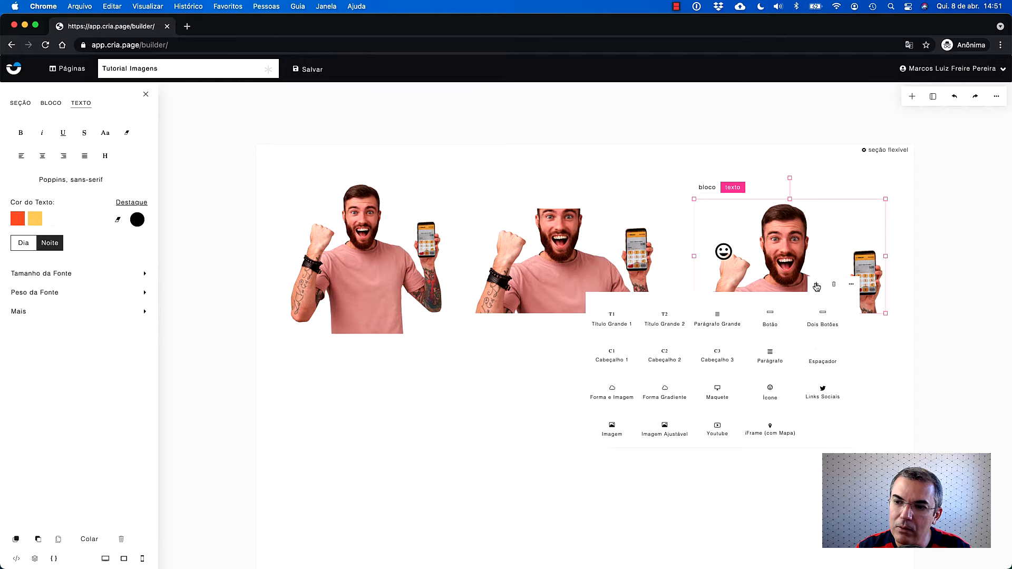
left_click(612, 427)
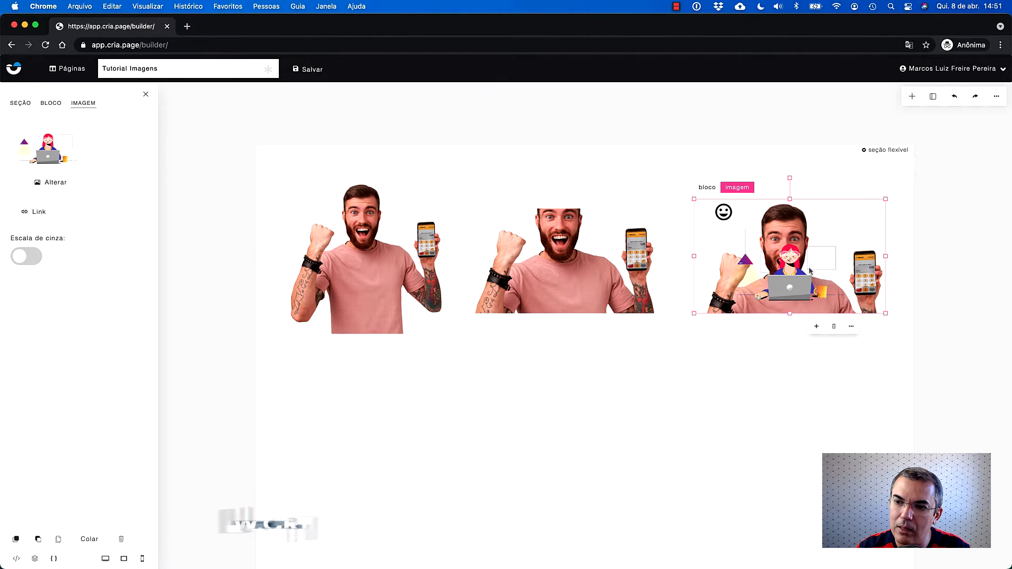
left_click(834, 327)
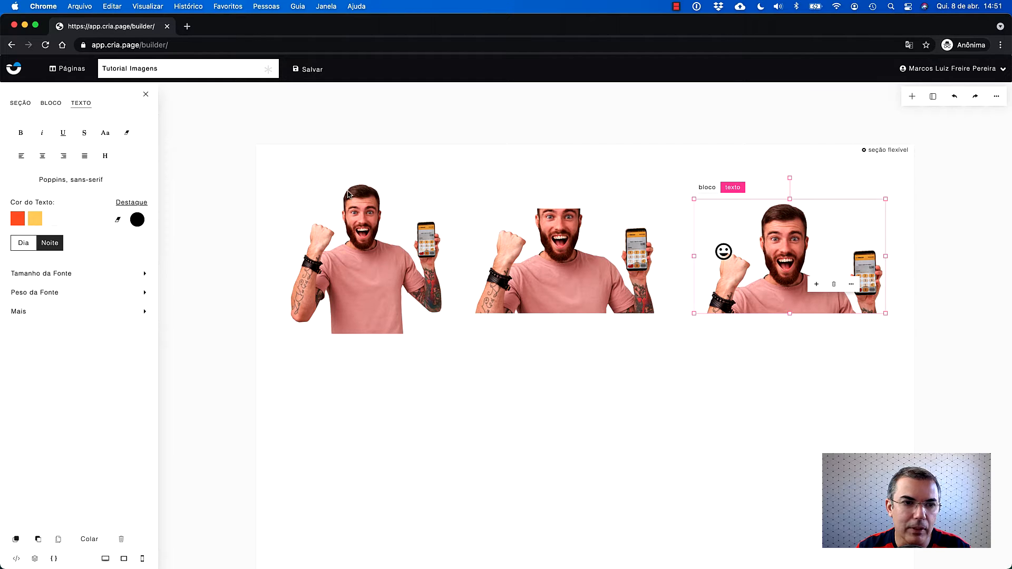
- Set the content alignment of the block containing the icon to the top centre
left_click(51, 103)
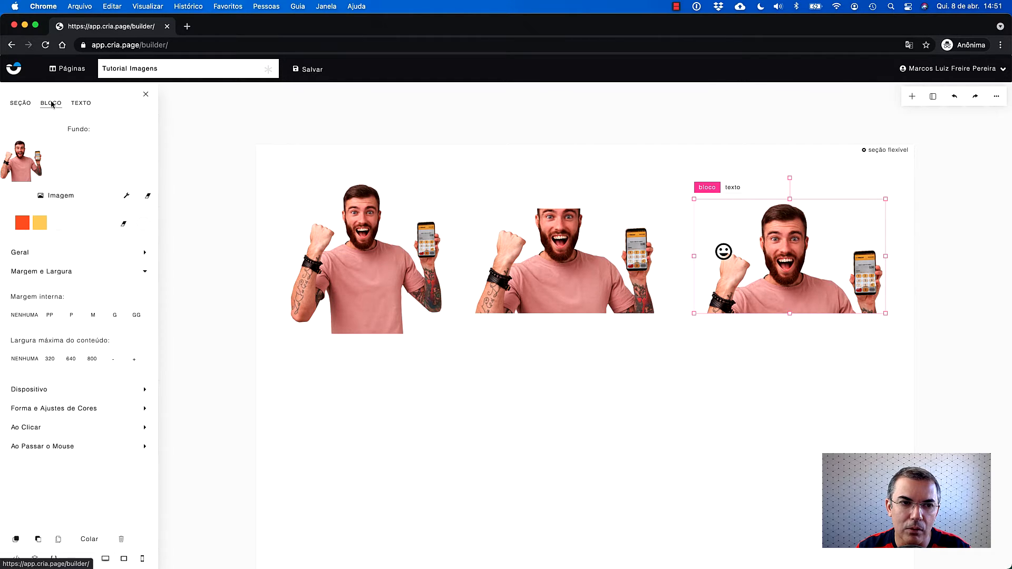
left_click(45, 256)
left_click(38, 308)
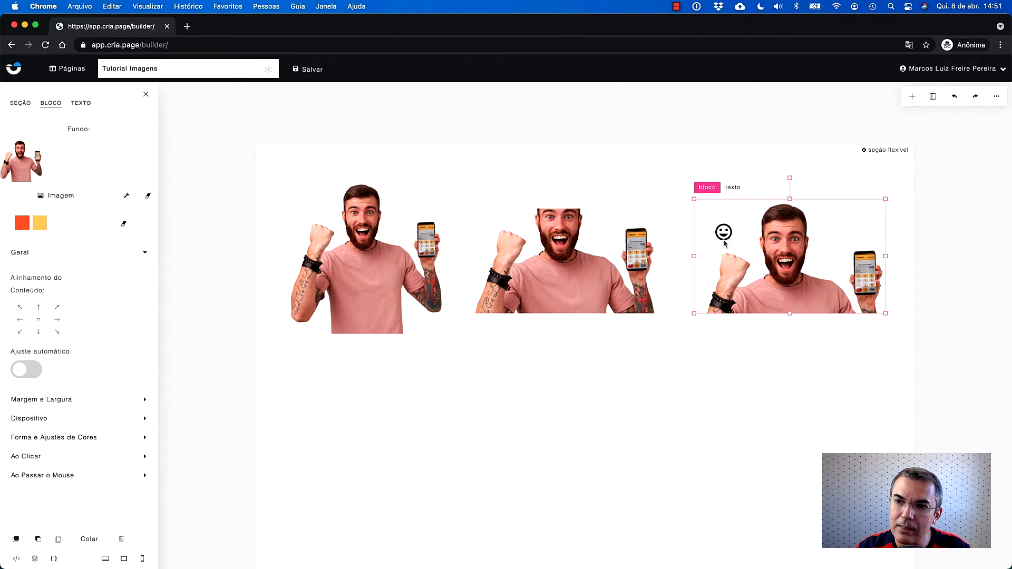
- Set the photo of the man holding a phone as the section's background, and move the adjustable image up and to the right over it
left_click(583, 243)
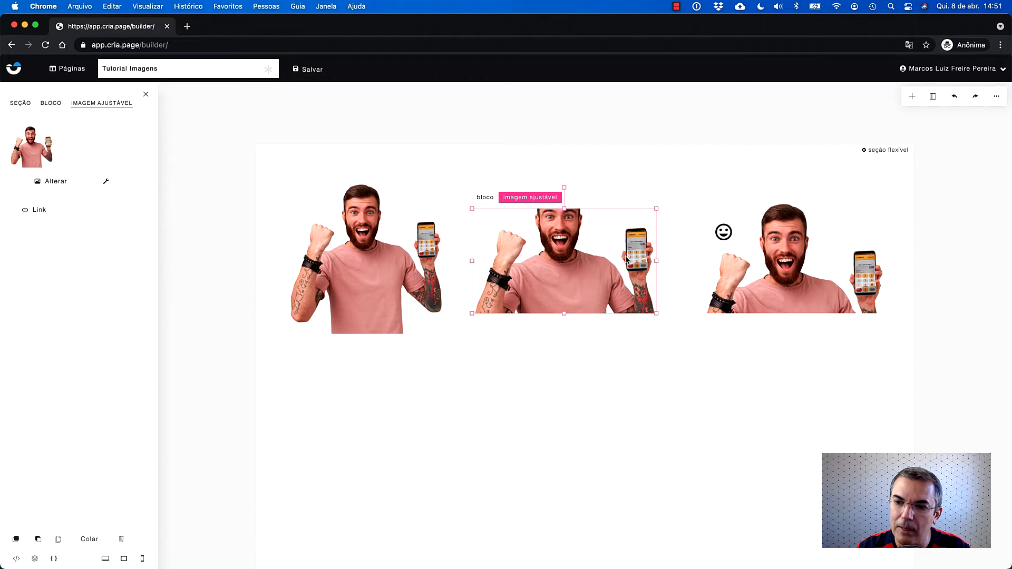
left_click(662, 371)
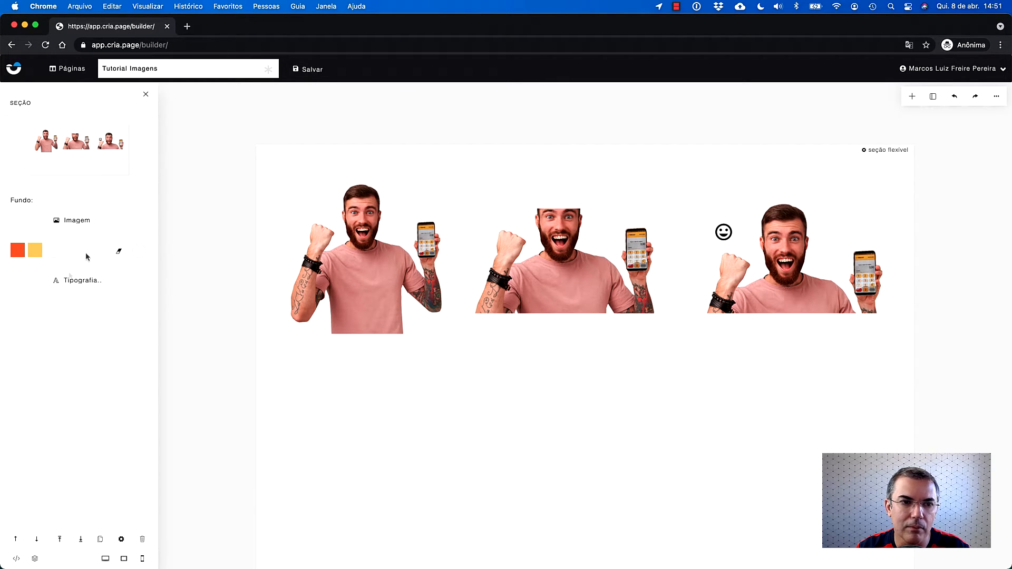
left_click(82, 222)
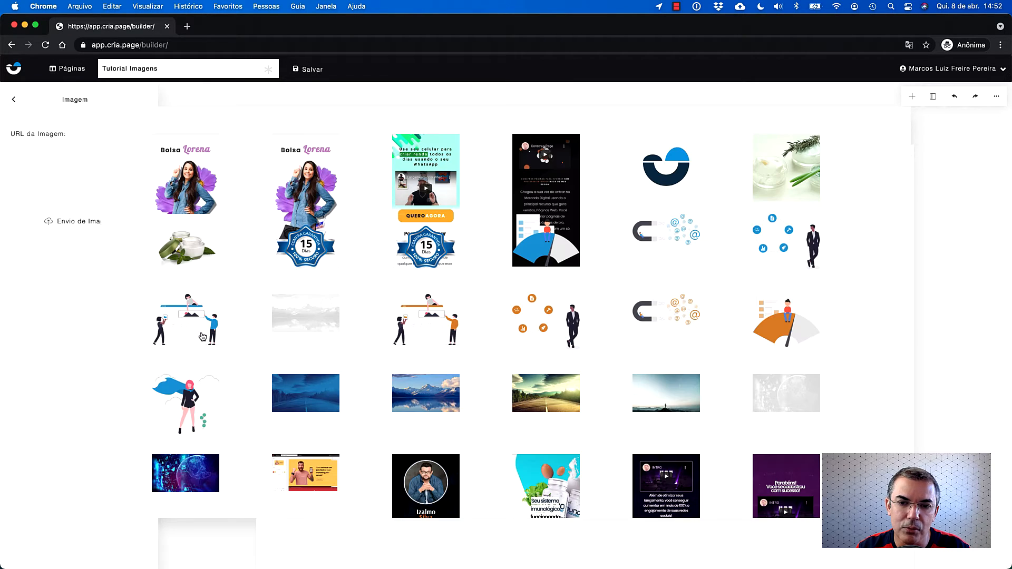
scroll(202, 337, "down", 8)
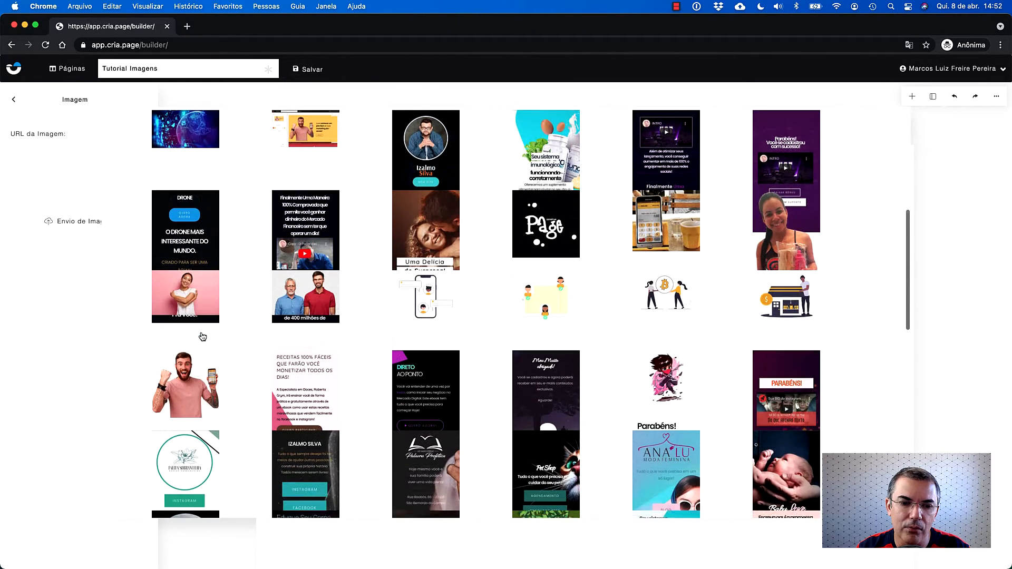
left_click(188, 399)
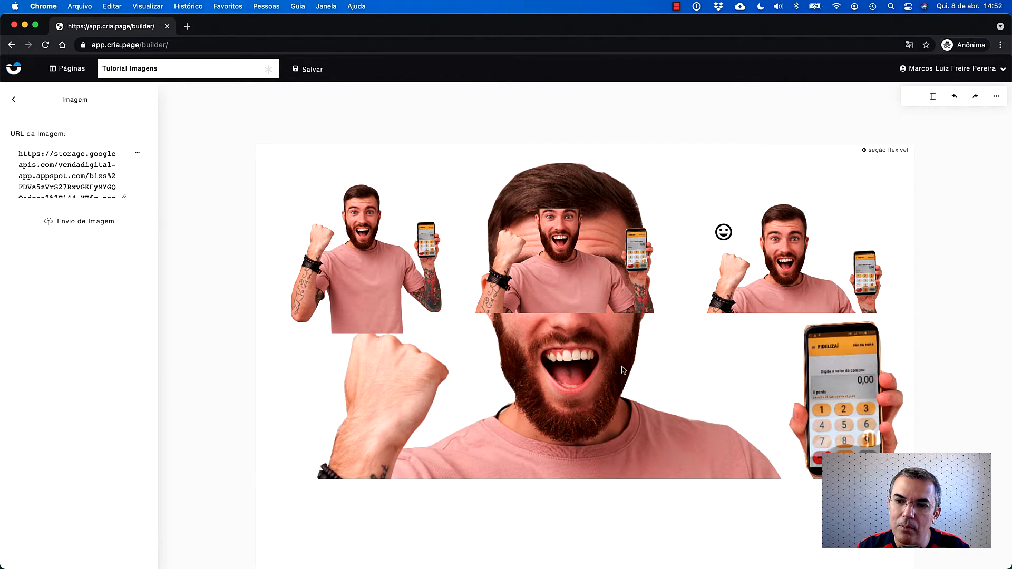
left_click_drag(581, 270, 666, 230)
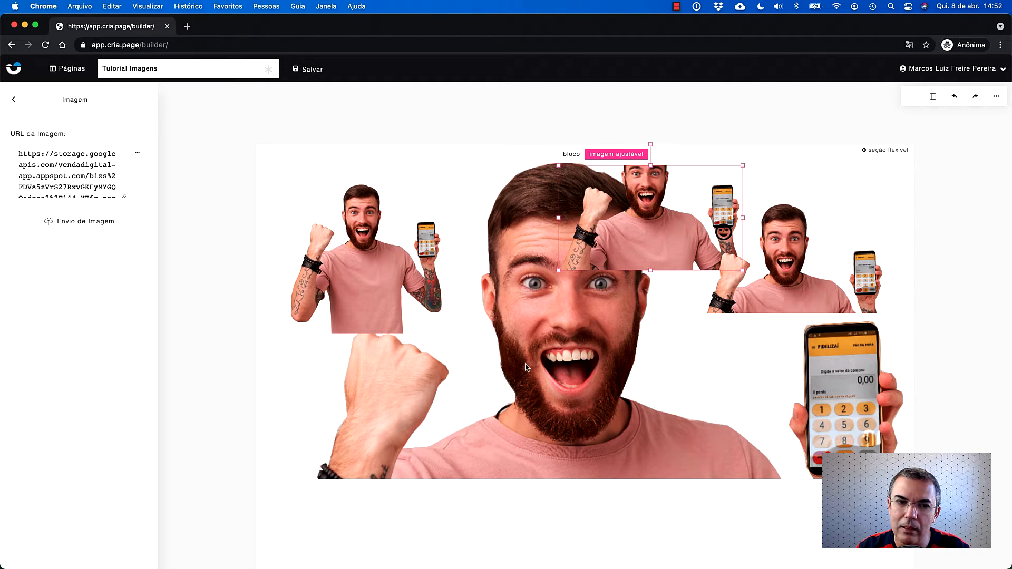
left_click(560, 279)
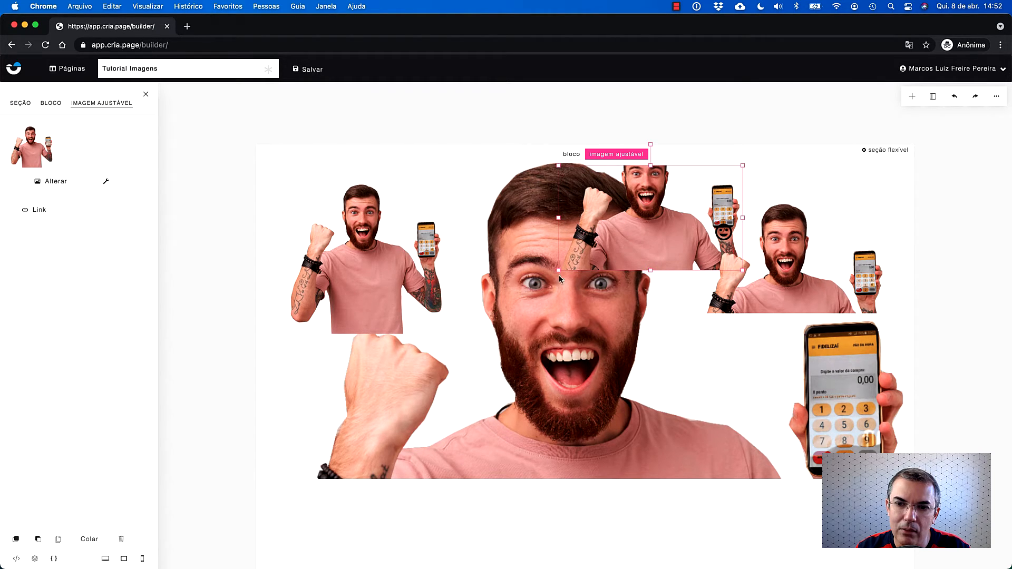
- Shift the section's background image slightly upward with the Posição adjustment, and try Transparência, leaving the image fully opaque
left_click(523, 317)
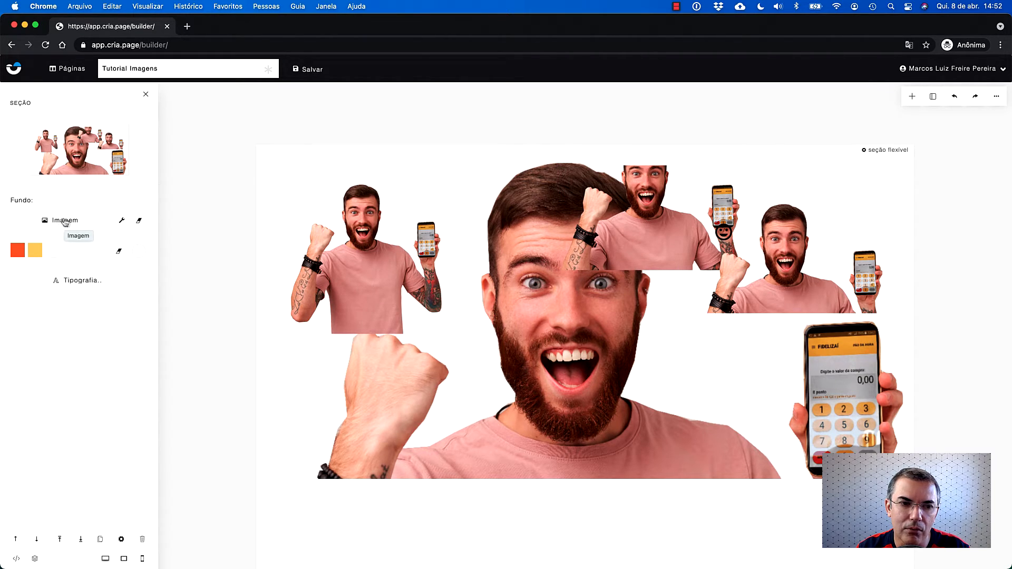
left_click(122, 222)
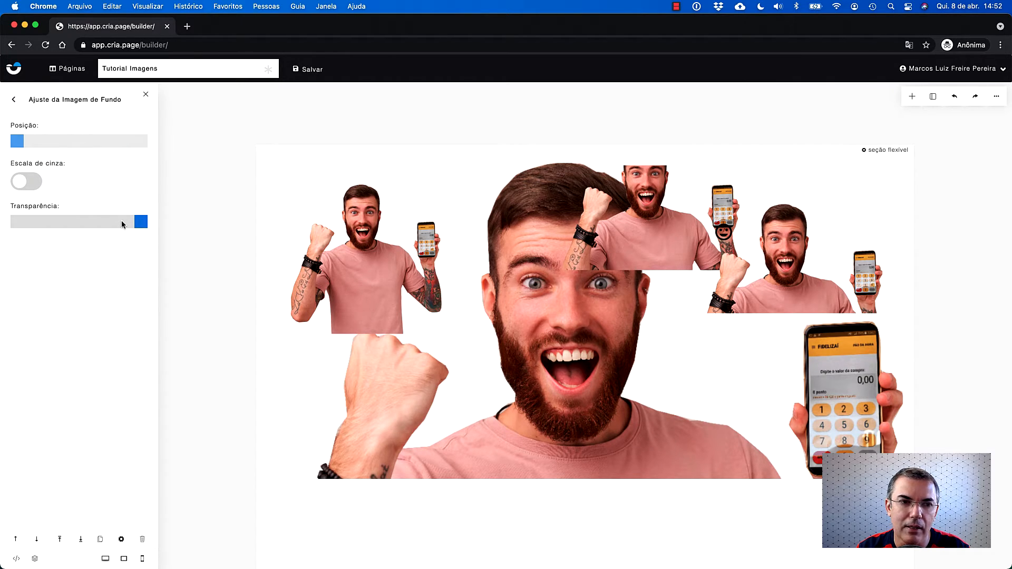
mouse_move(18, 141)
left_mouse_down()
mouse_move(146, 145)
mouse_move(10, 142)
left_mouse_up()
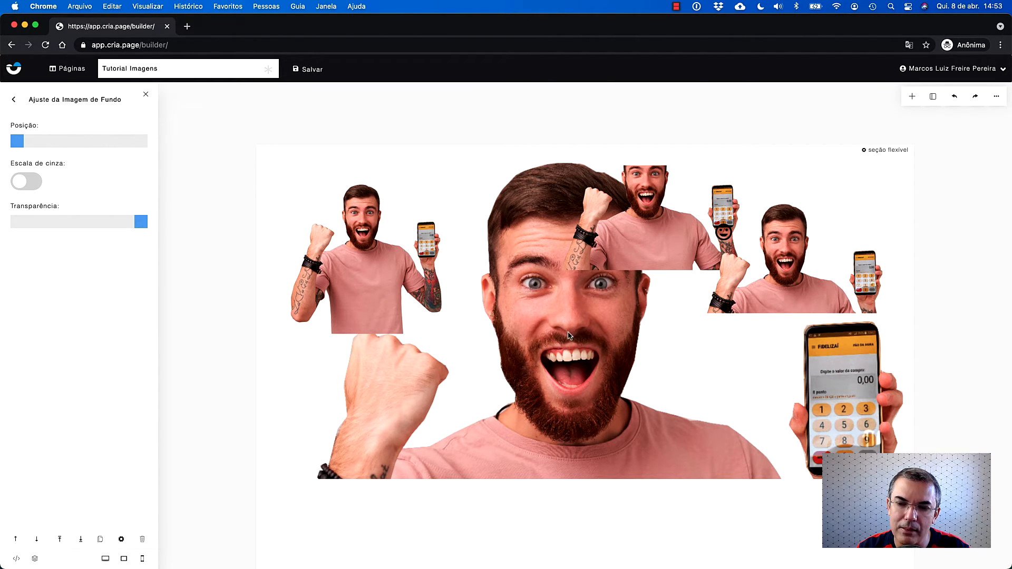
mouse_move(21, 144)
left_mouse_down()
mouse_move(140, 143)
mouse_move(24, 143)
left_mouse_up()
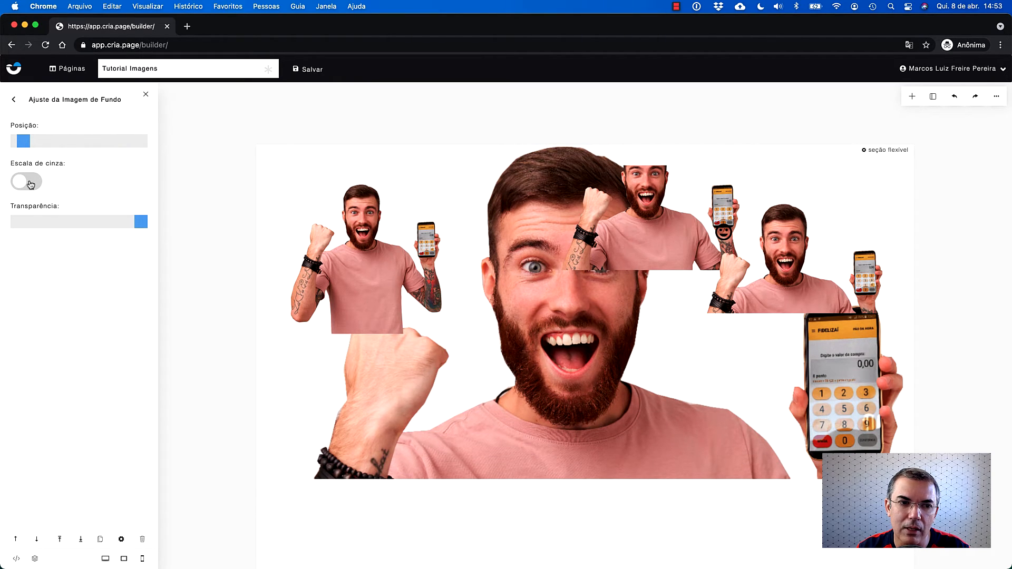
mouse_move(139, 224)
left_mouse_down()
mouse_move(103, 230)
mouse_move(154, 228)
left_mouse_up()
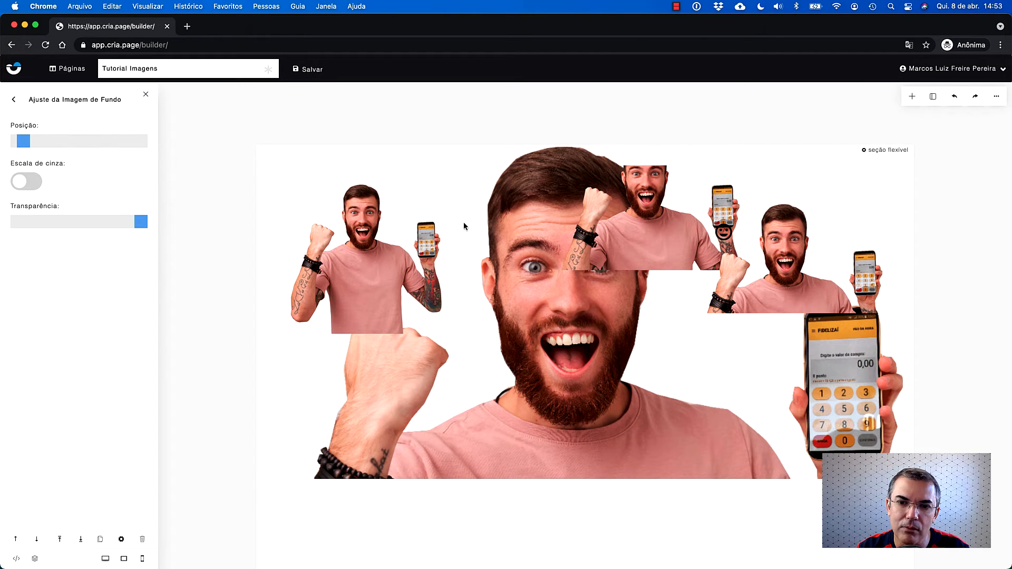
left_click(15, 100)
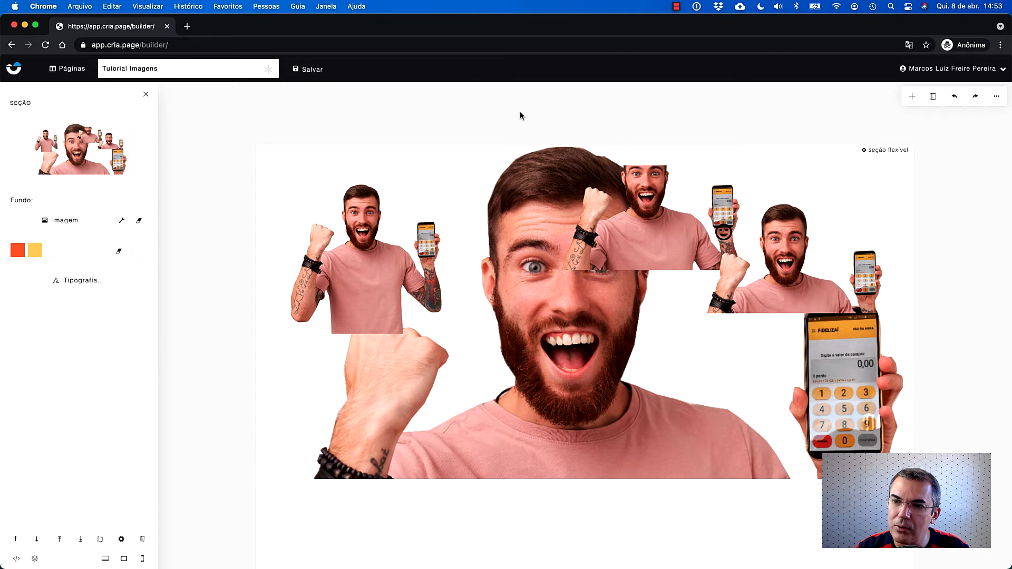
- Add a Forma e Imagem element and move it into the empty section below the large background photo
left_click(912, 99)
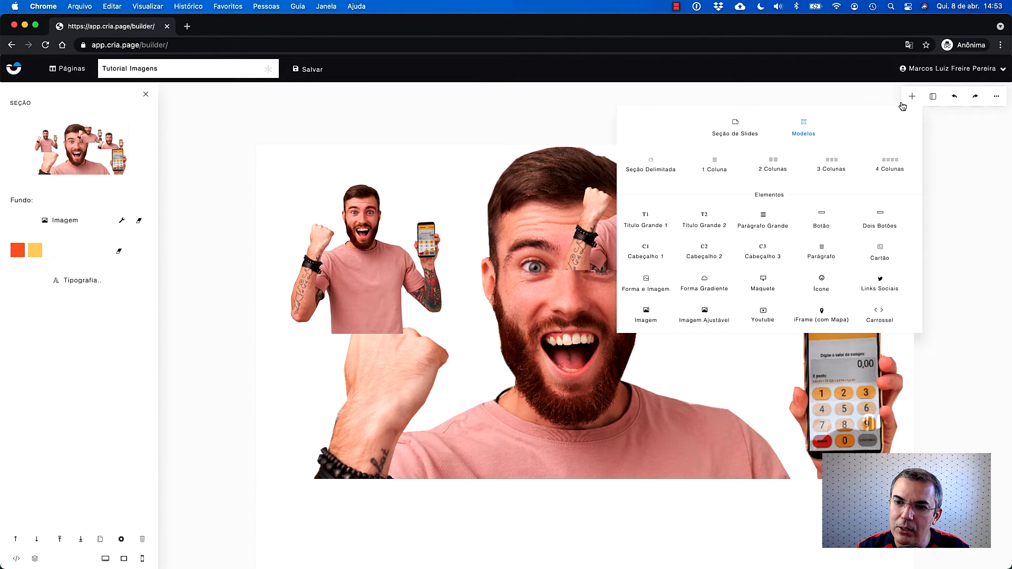
left_click(647, 285)
left_click(549, 297)
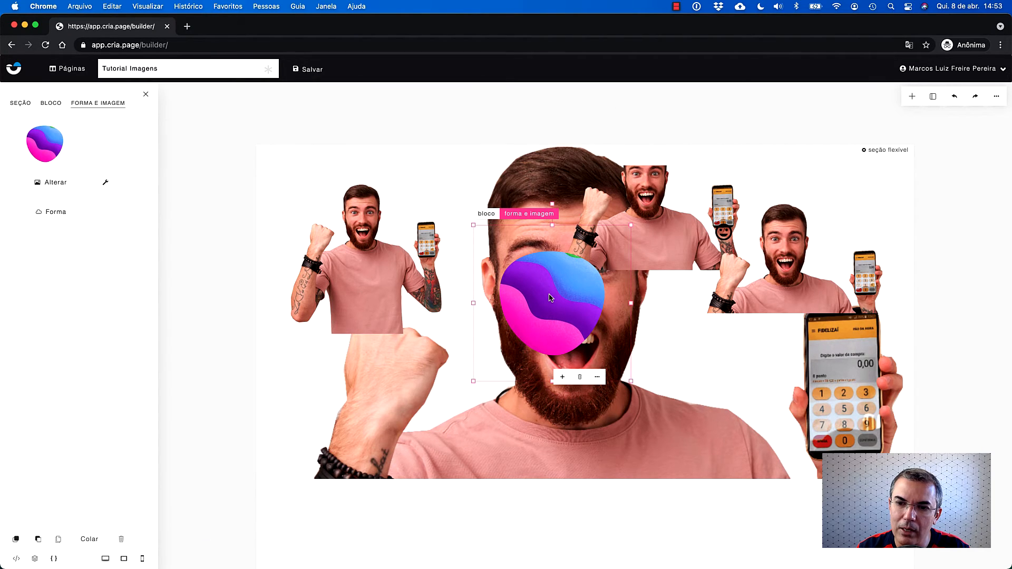
left_click_drag(549, 298, 484, 384)
scroll(484, 384, "down", 3)
left_click_drag(480, 248, 409, 466)
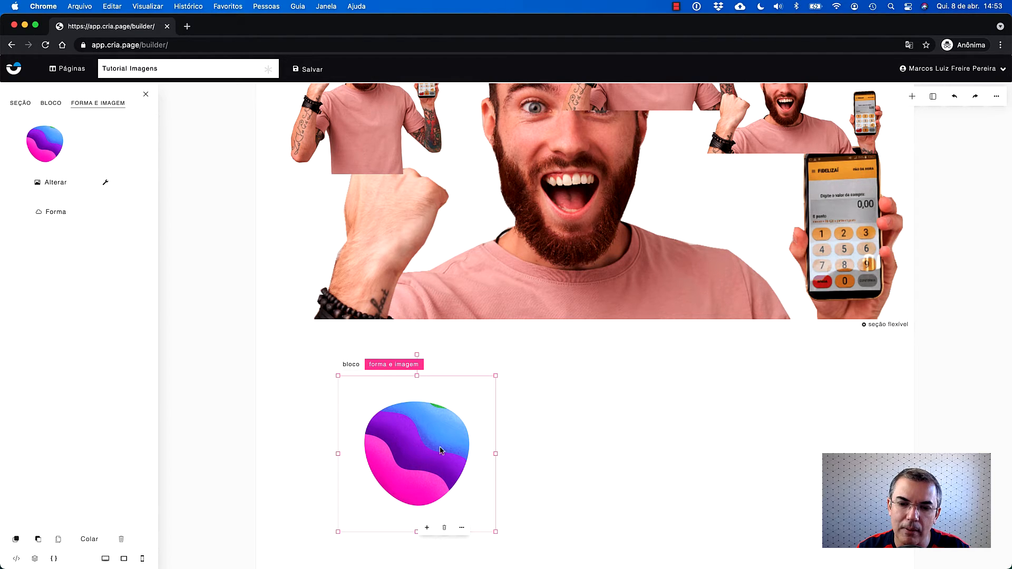
- Replace the shape element's picture with the photo of the man holding a phone from the image library
left_click(60, 183)
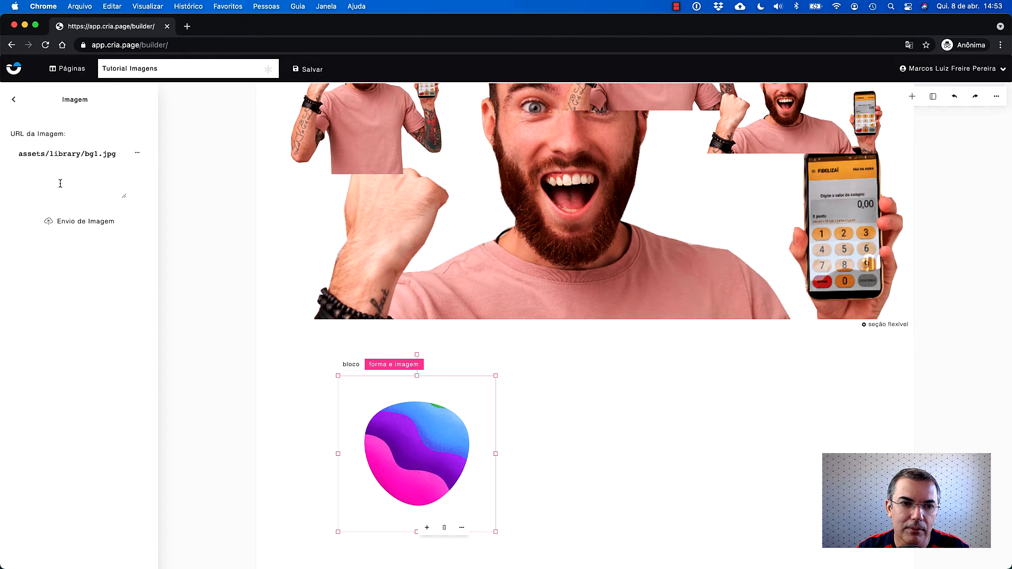
left_click(137, 153)
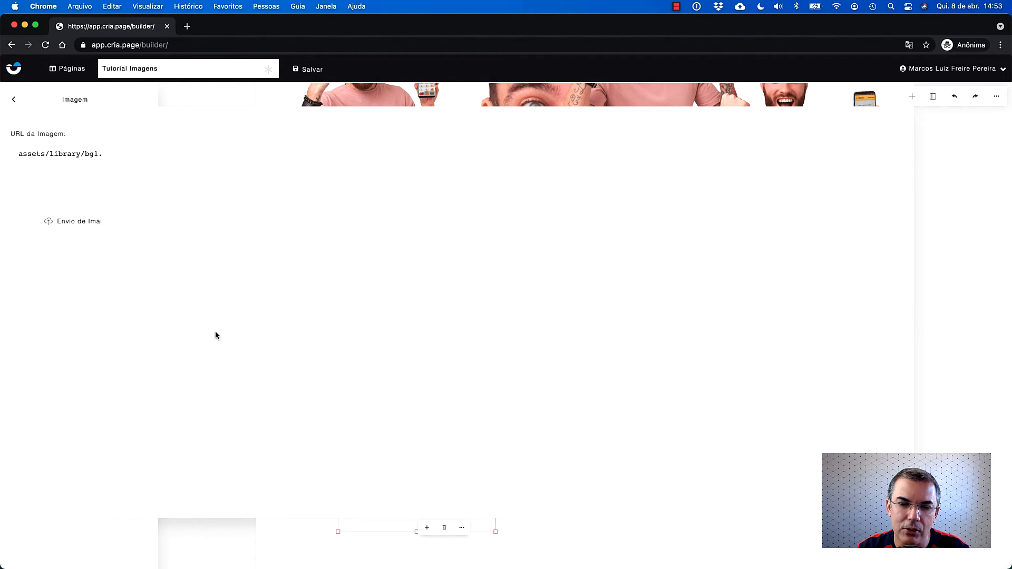
scroll(211, 340, "down", 10)
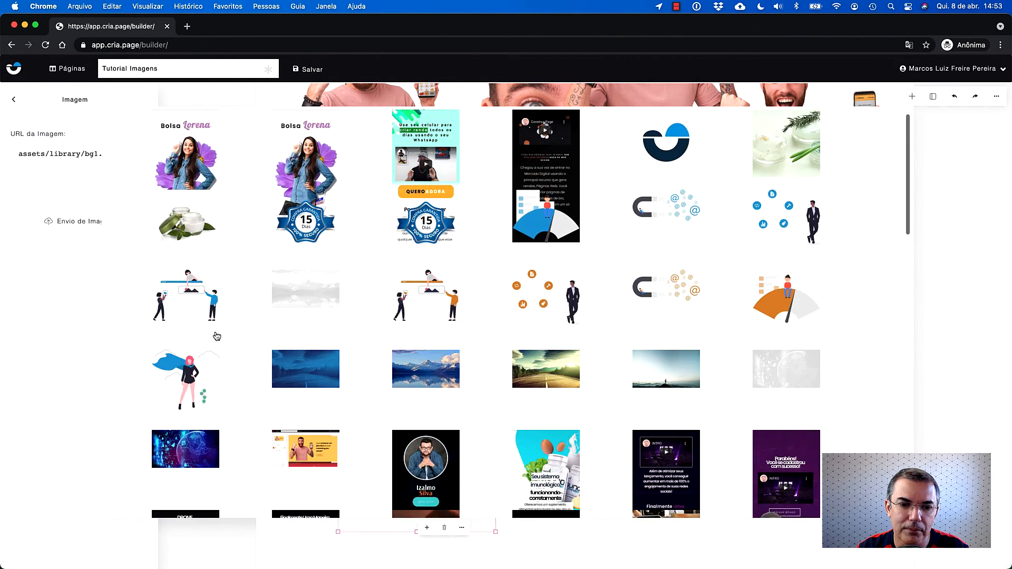
left_click(207, 344)
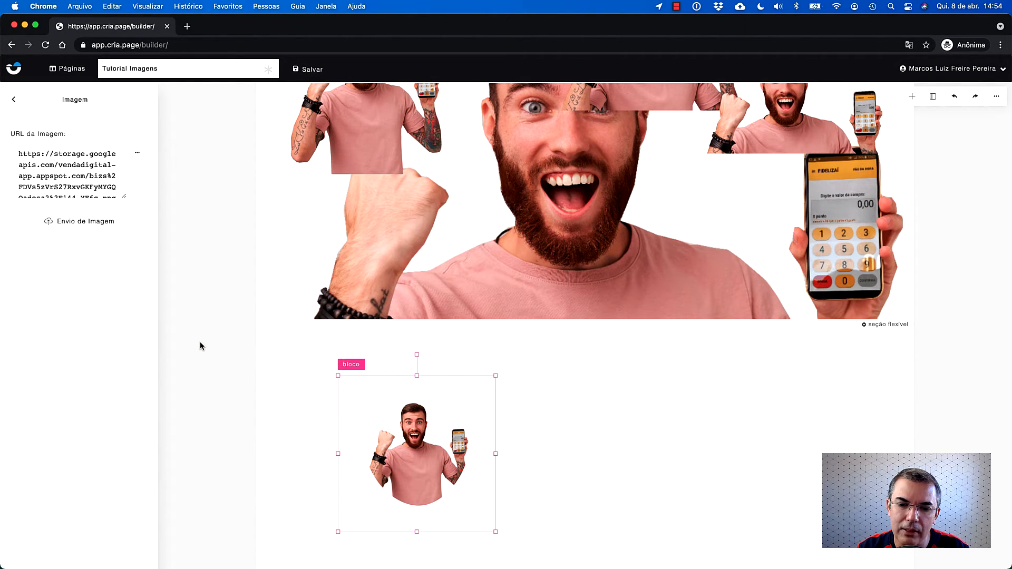
- Change the shape that masks the man's photo to the cloud
left_click(432, 465)
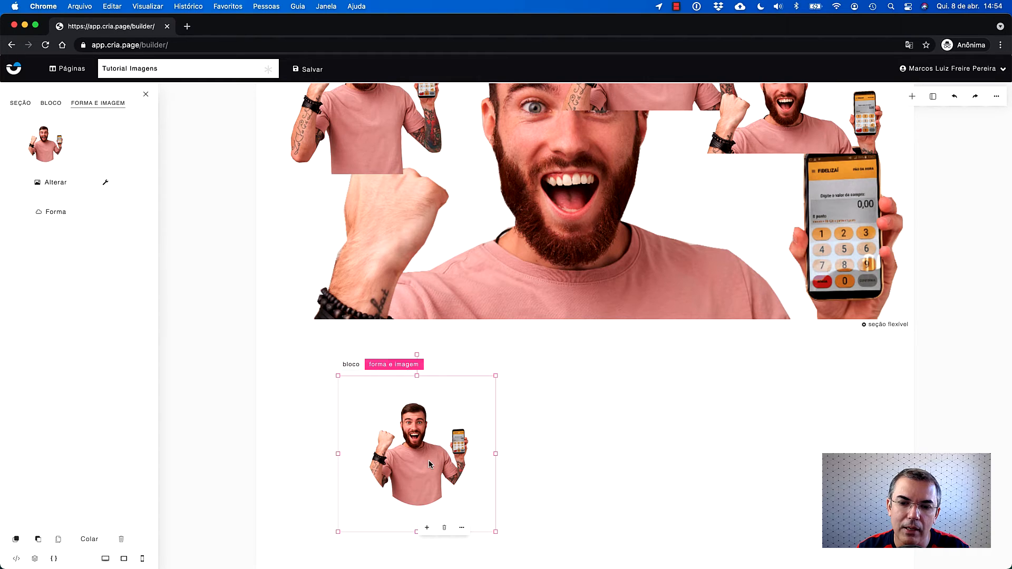
left_click(55, 213)
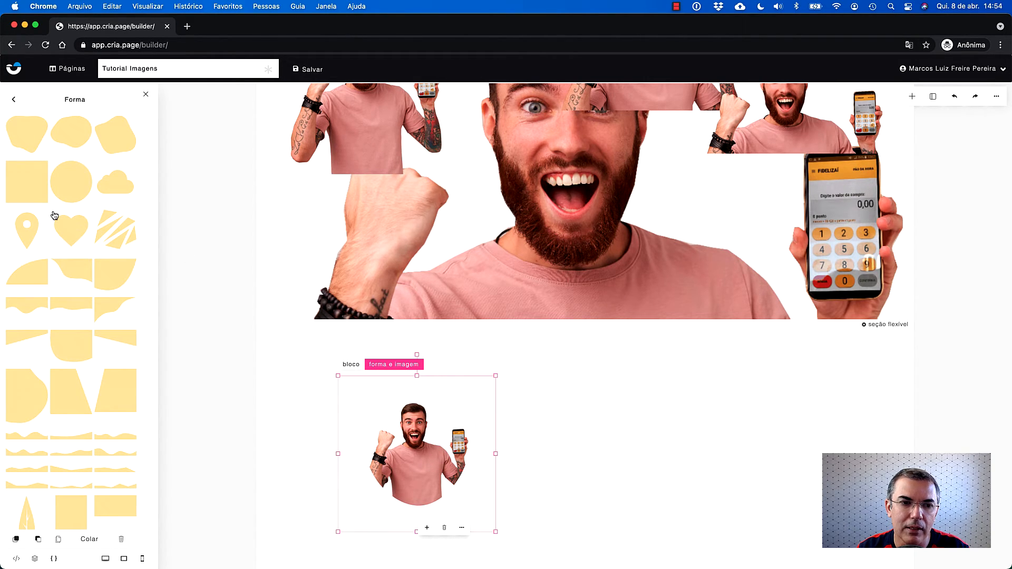
left_click(117, 190)
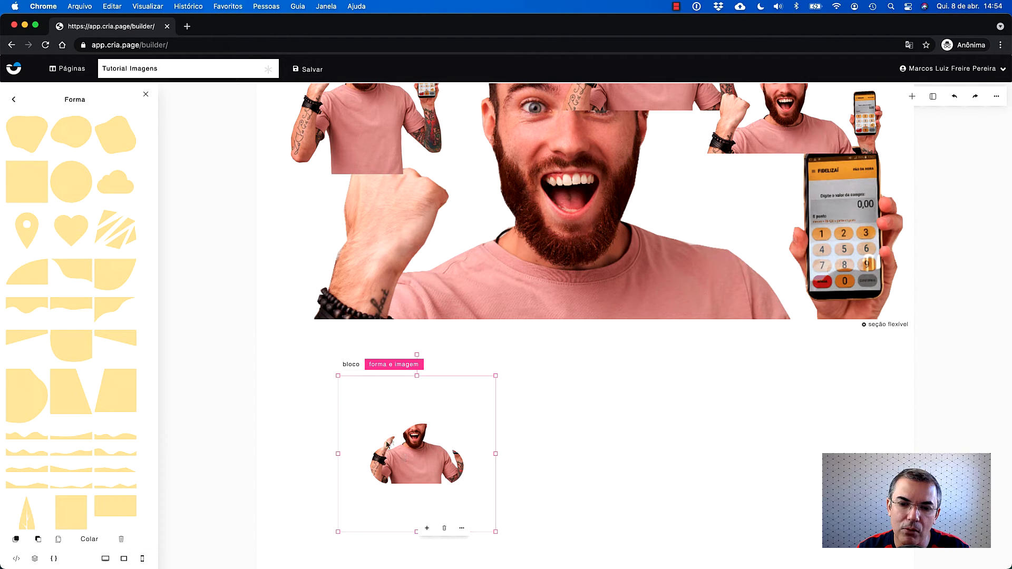
- Try the Escala de cinza and Transparência adjustments on the cloud-shaped image, restoring its original color and opacity
left_click(422, 458)
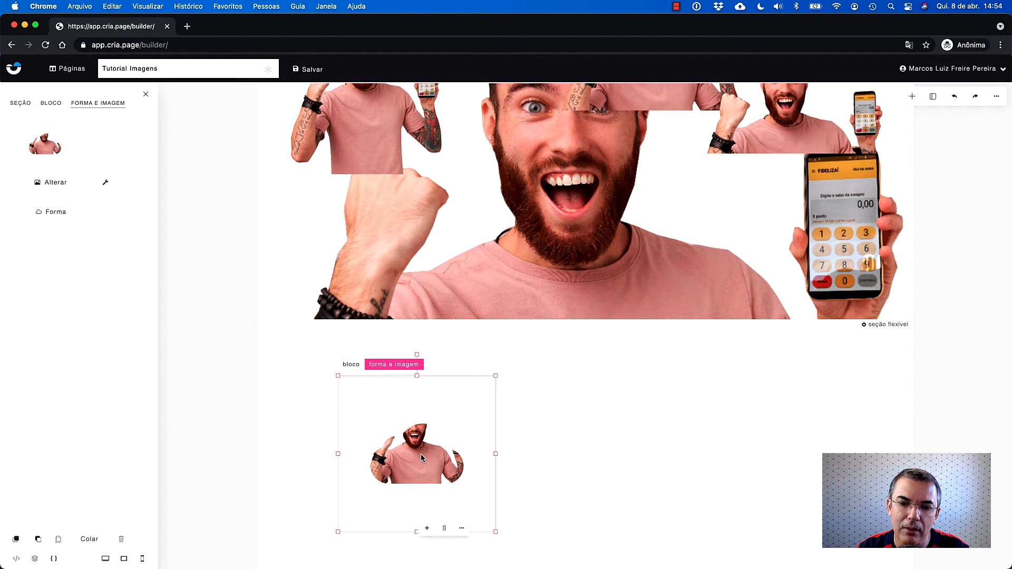
left_click(106, 184)
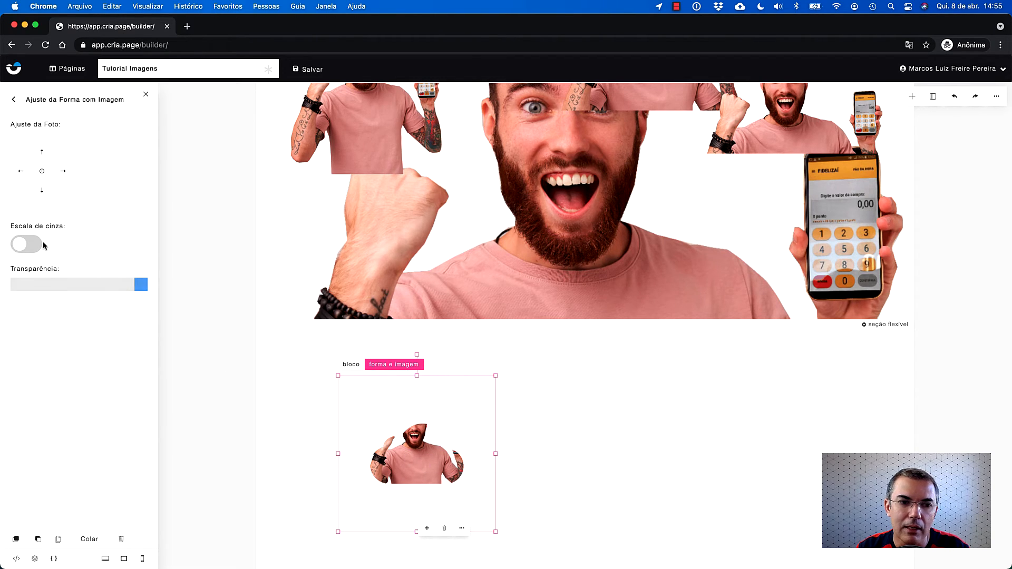
left_click(28, 249)
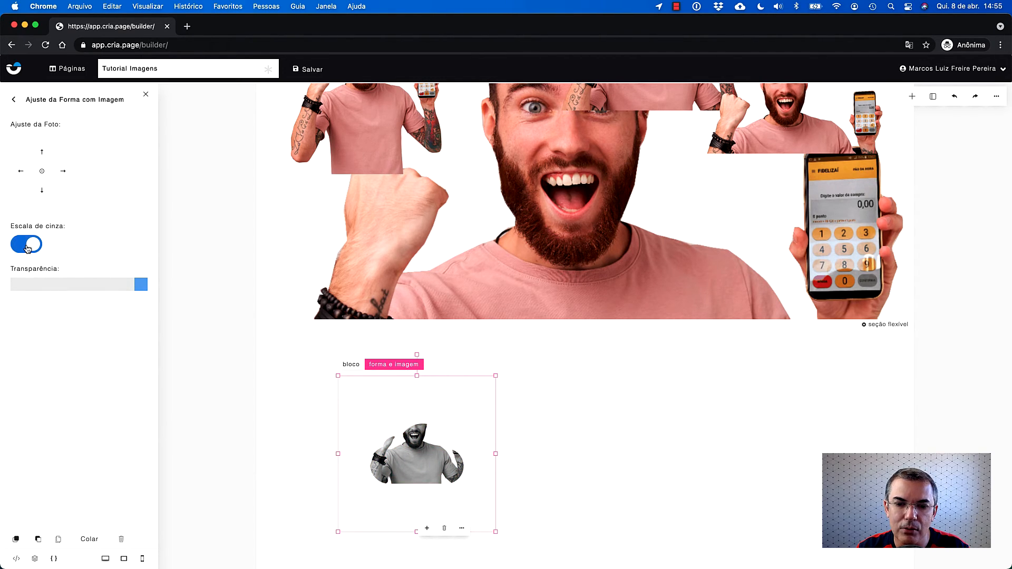
left_click(28, 249)
mouse_move(138, 285)
left_mouse_down()
mouse_move(81, 290)
mouse_move(147, 296)
left_mouse_up()
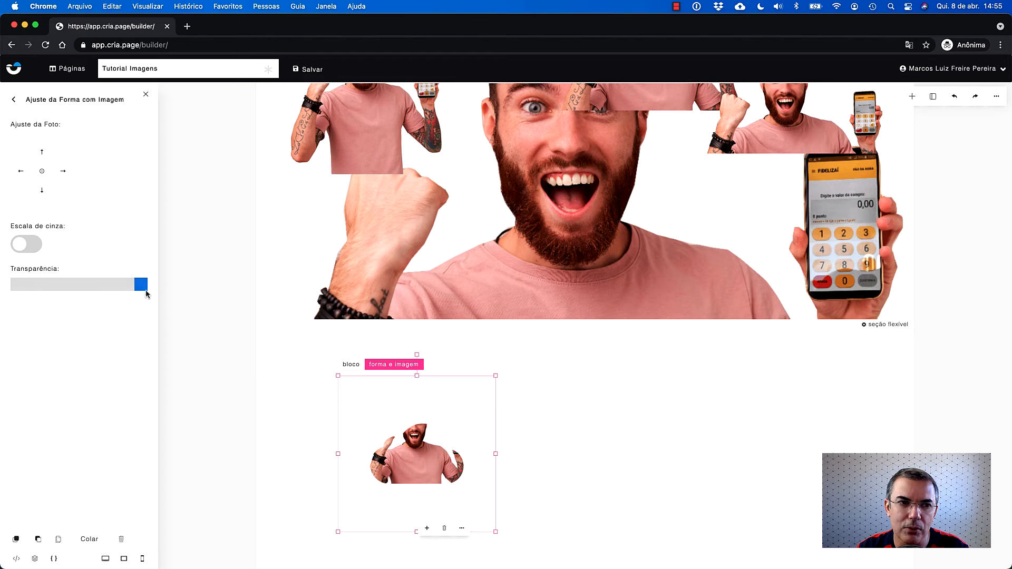
left_click(16, 101)
- Add a Maquete element with the desktop monitor mockup in the section beside the cloud-shaped image
scroll(531, 399, "down", 2)
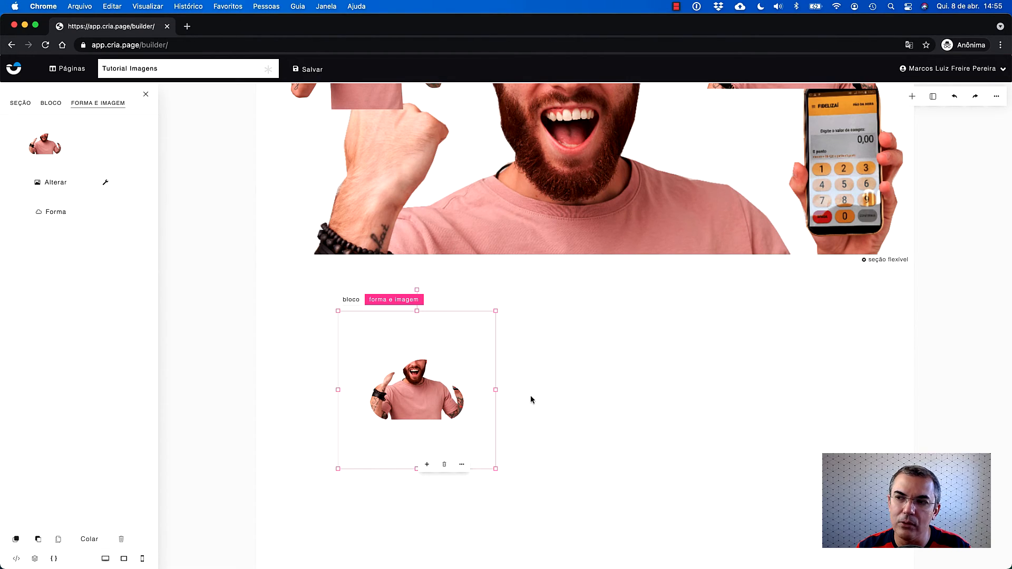
left_click(531, 396)
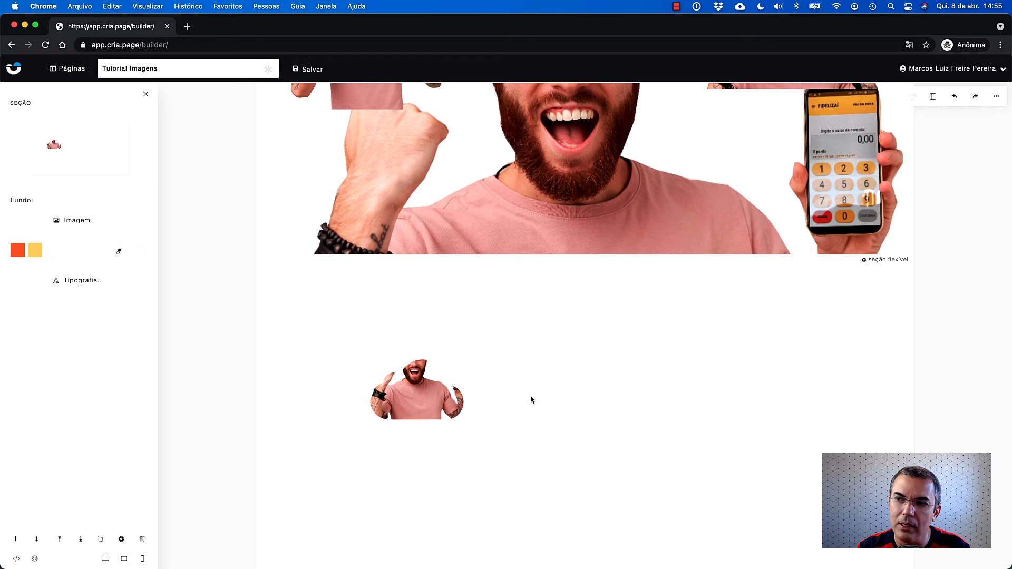
left_click(914, 99)
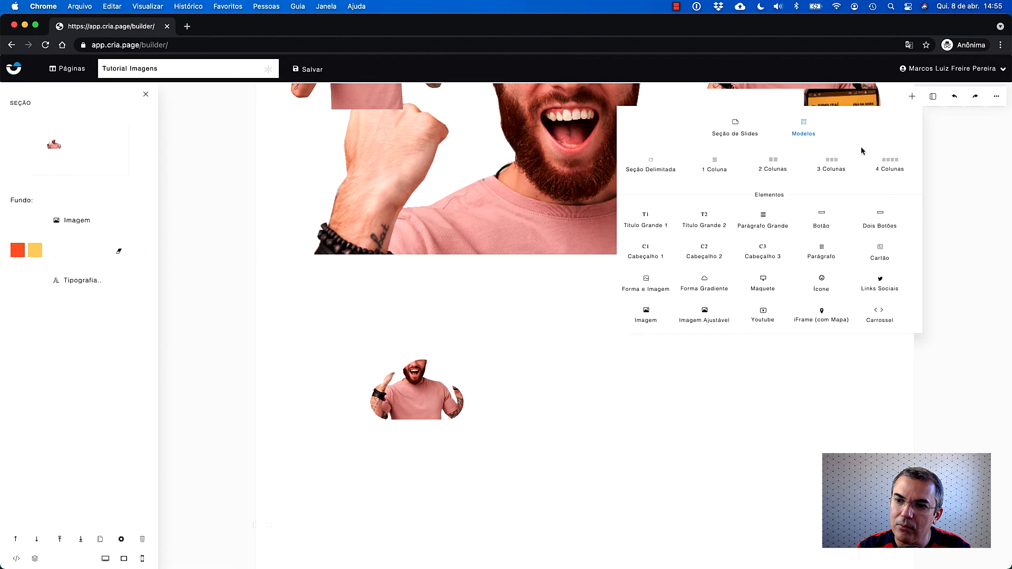
left_click(767, 285)
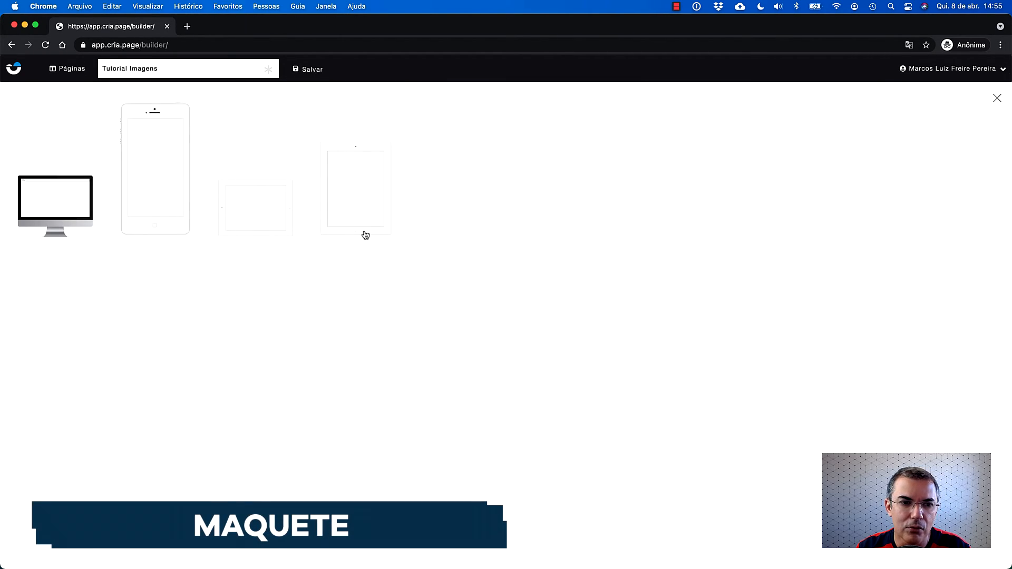
left_click(58, 205)
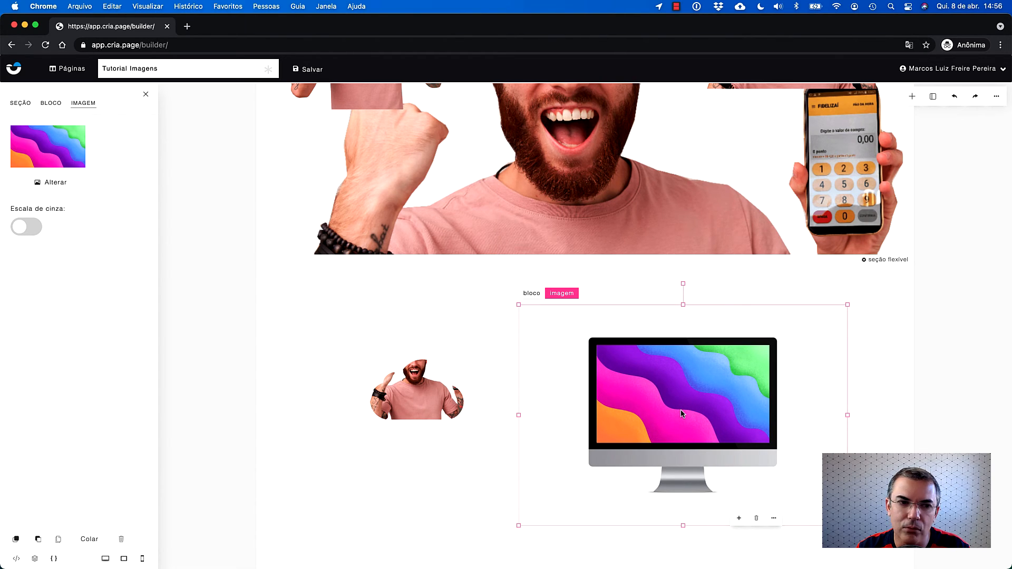
- Replace the desktop monitor mockup's screen picture with the photo of the man holding a phone from the image library
left_click(55, 184)
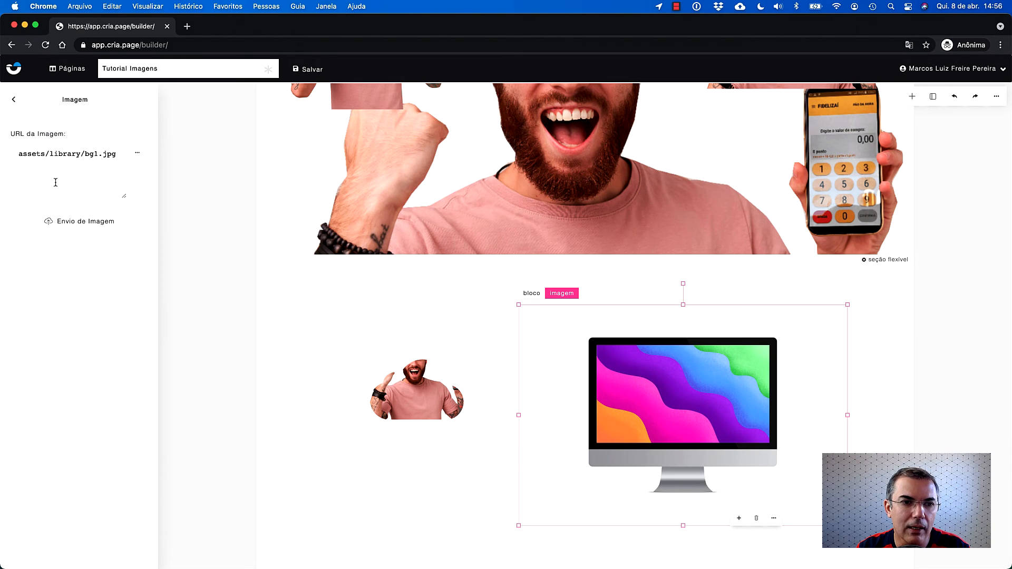
left_click(137, 154)
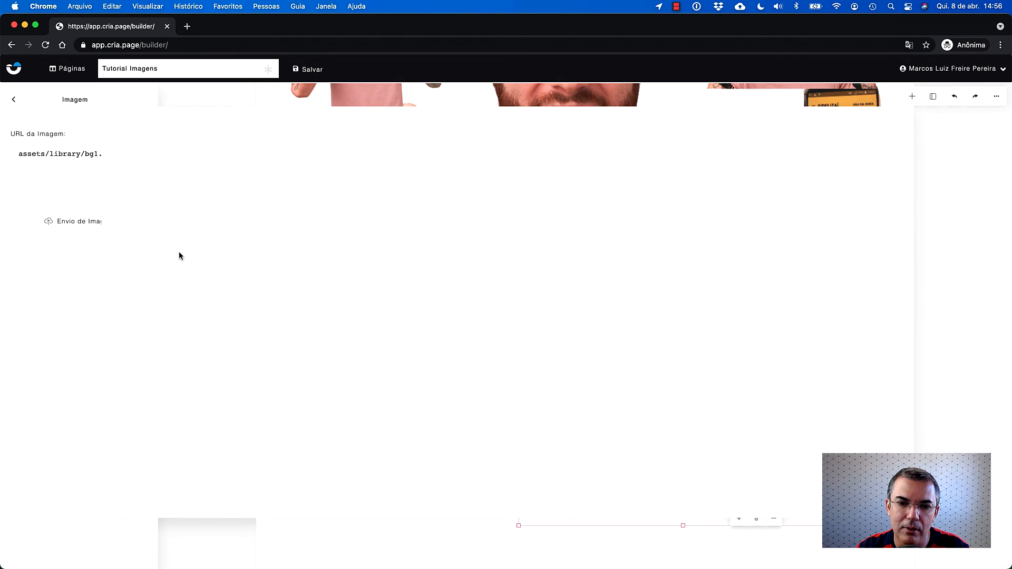
scroll(202, 351, "down", 10)
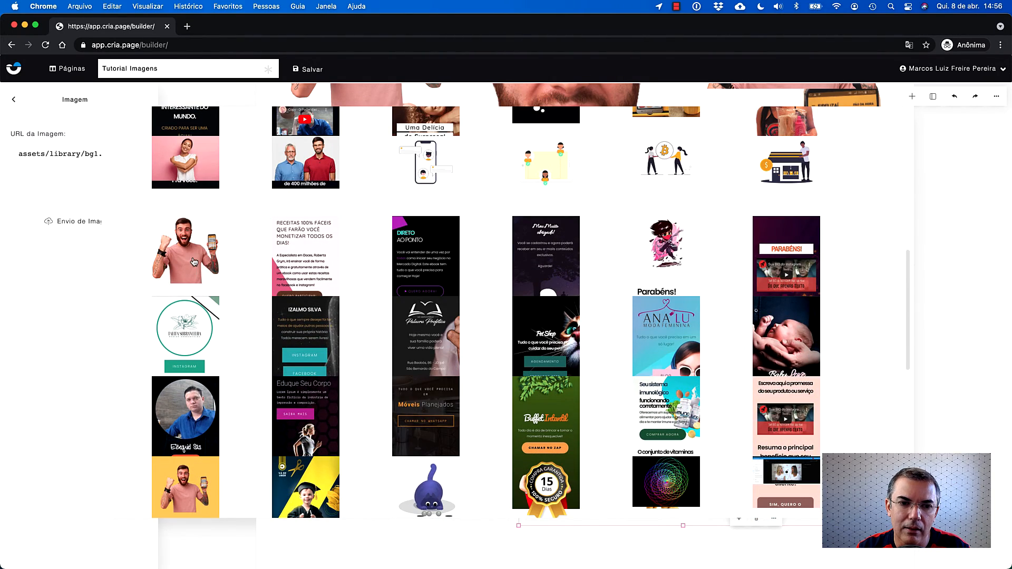
left_click(194, 275)
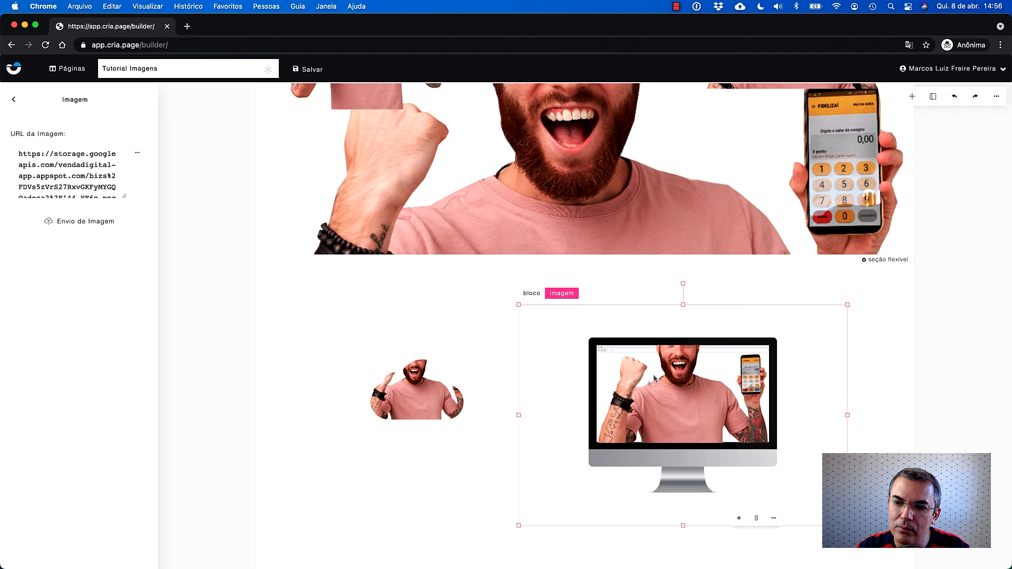
left_click(13, 100)
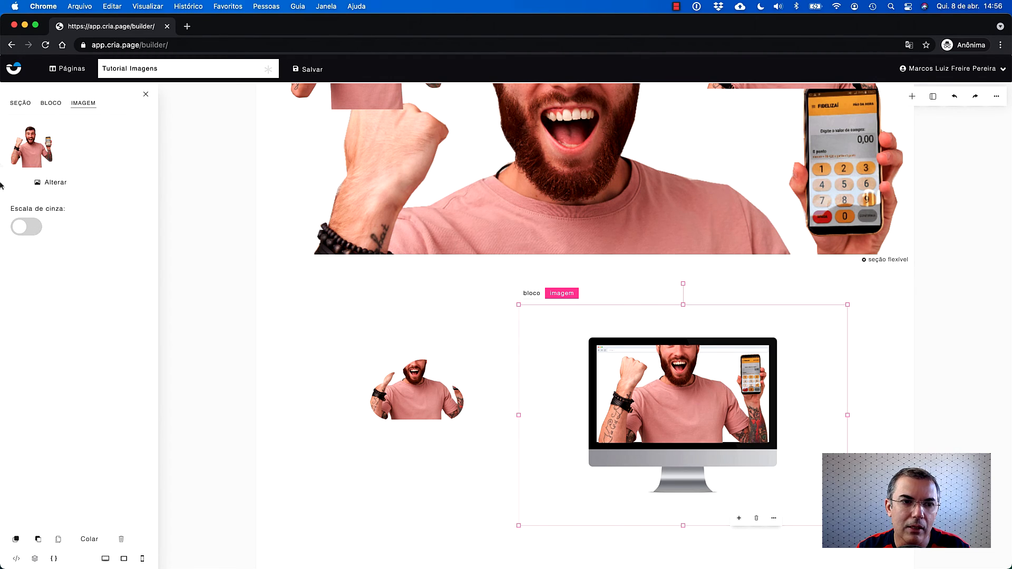
- Try the Escala de cinza adjustment on the monitor mockup's image, restore its original color and deselect the mockup
left_click(35, 232)
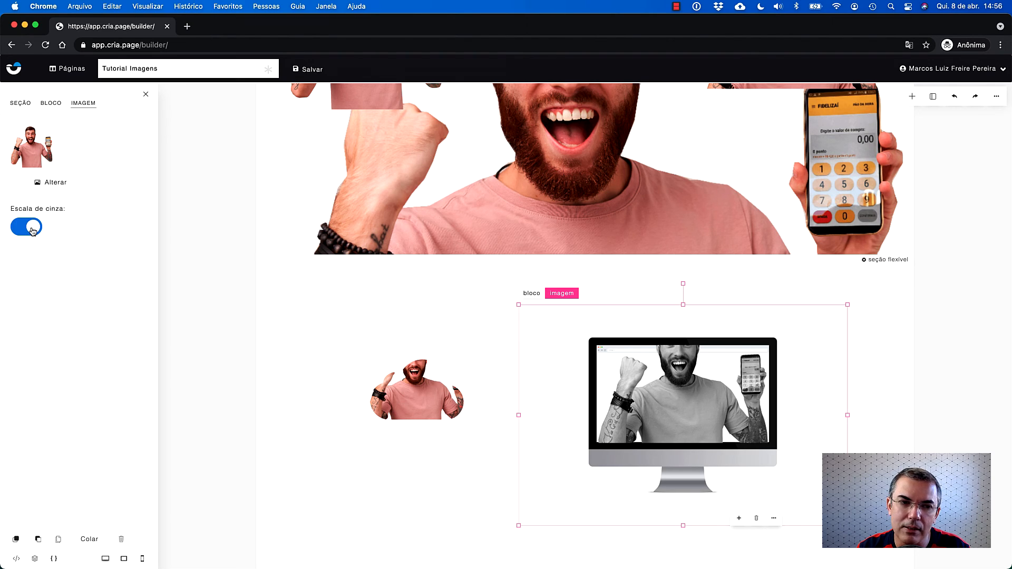
left_click(32, 231)
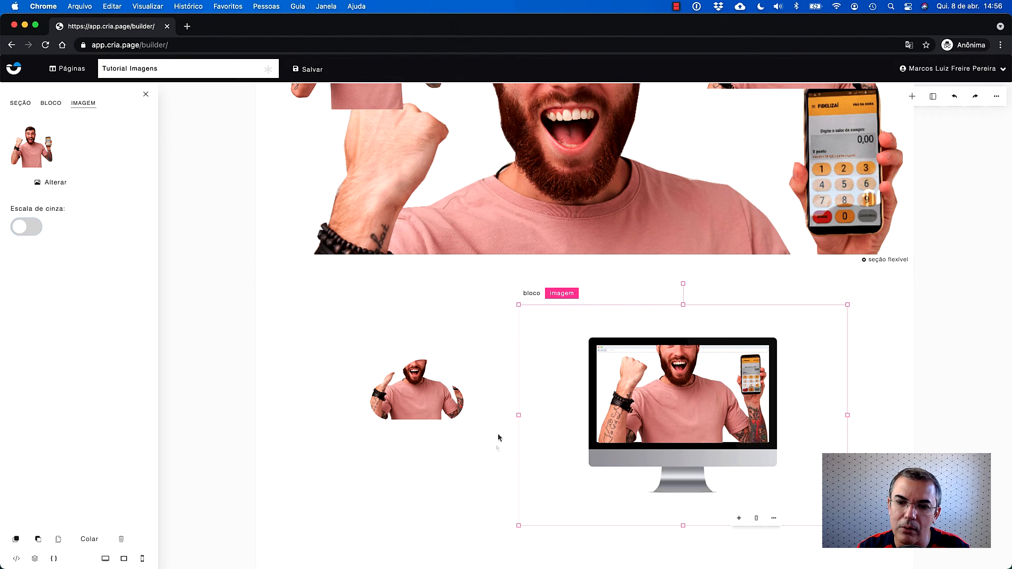
left_click(489, 469)
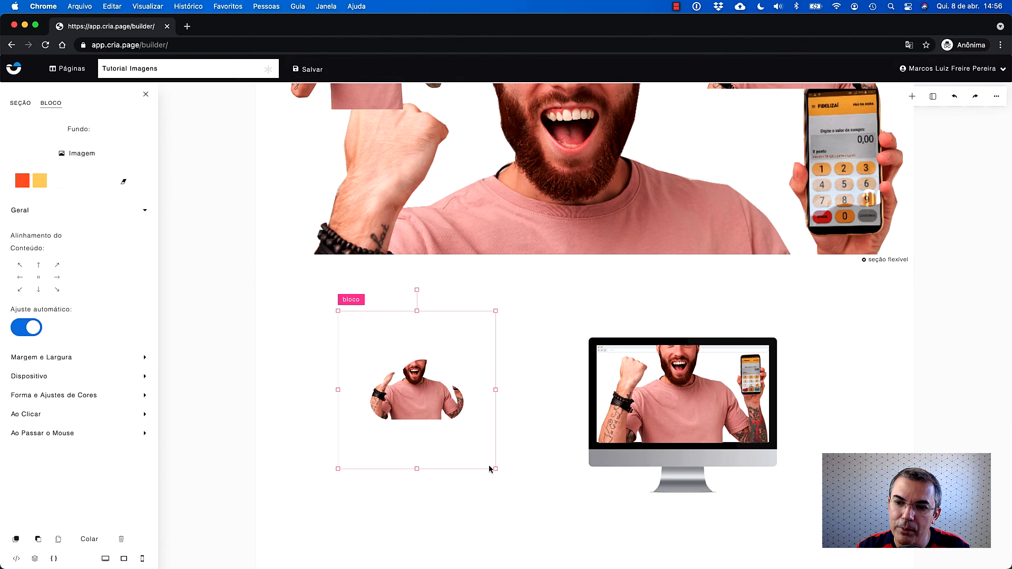
left_click(486, 493)
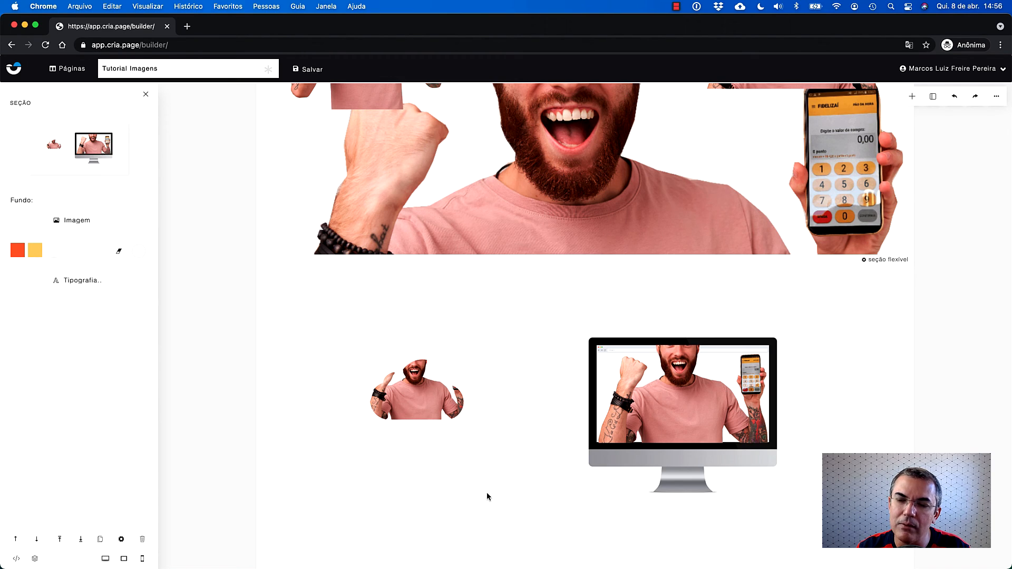